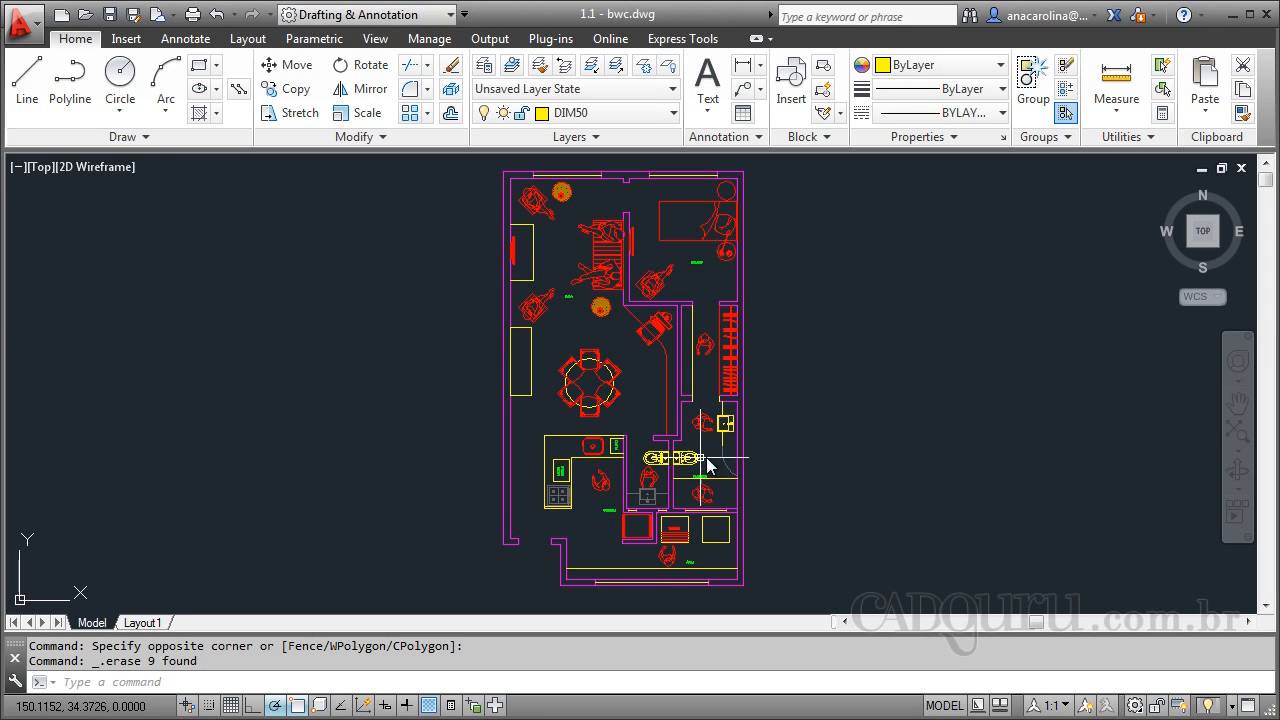
scroll(695, 485, up, 4)
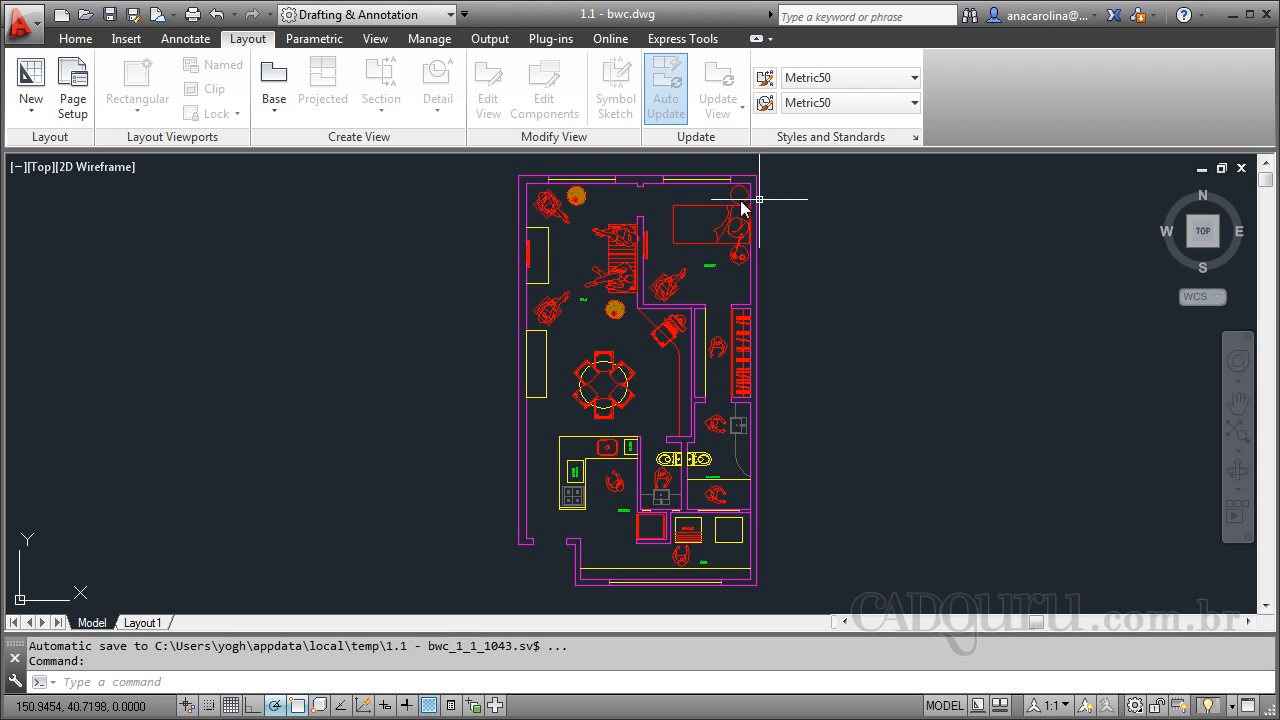
scroll(790, 466, up, 4)
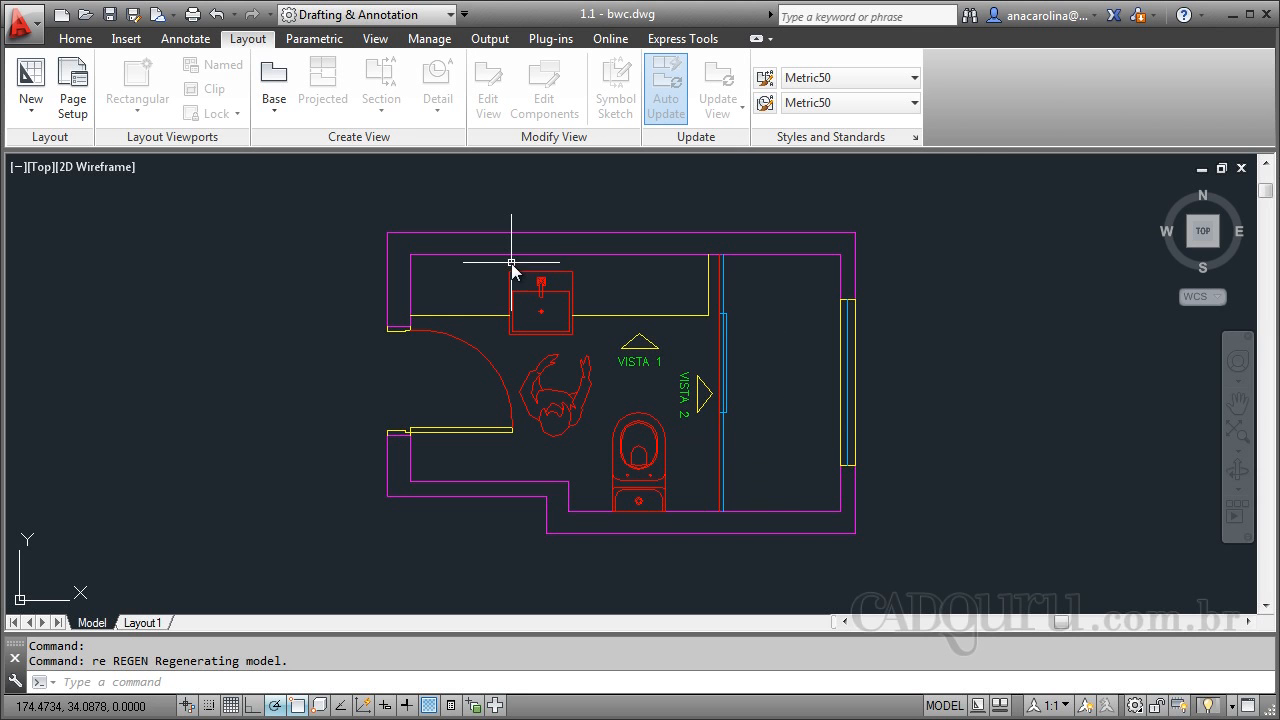
scroll(514, 309, up, 3)
scroll(540, 270, down, 1)
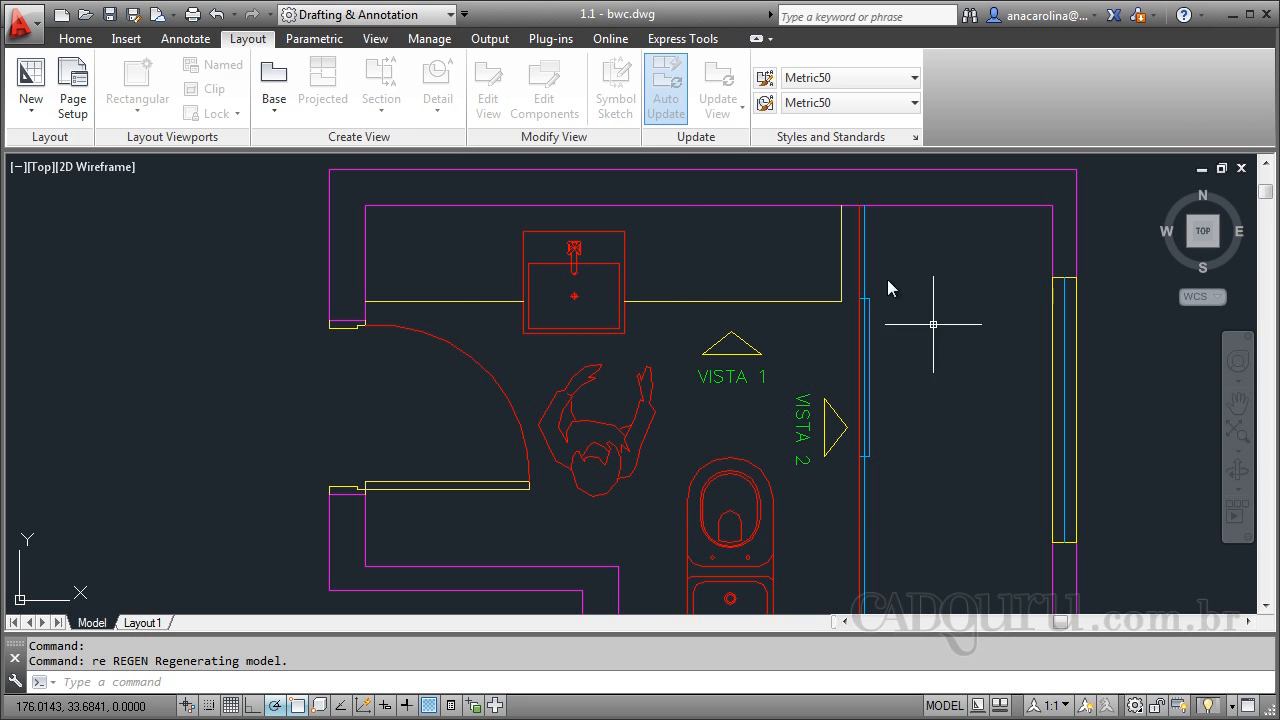
scroll(534, 286, down, 2)
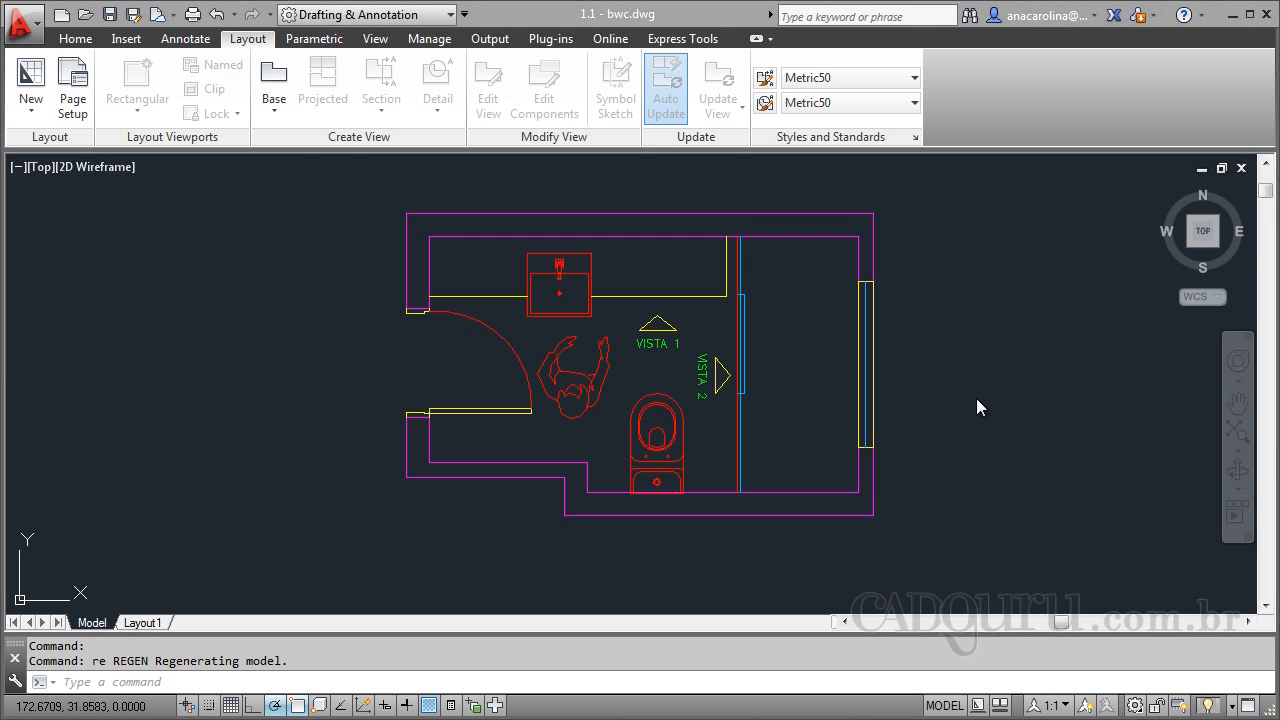
Make DIM25 the current dimension style
click(184, 42)
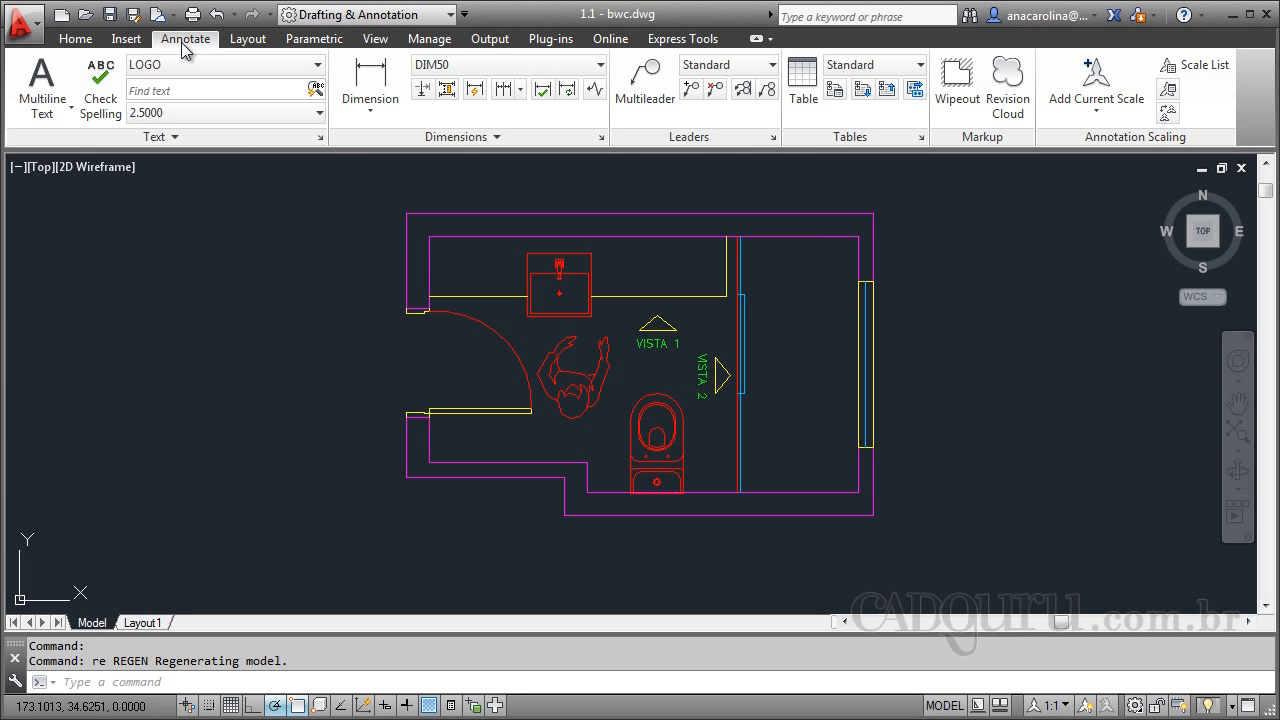
click(503, 65)
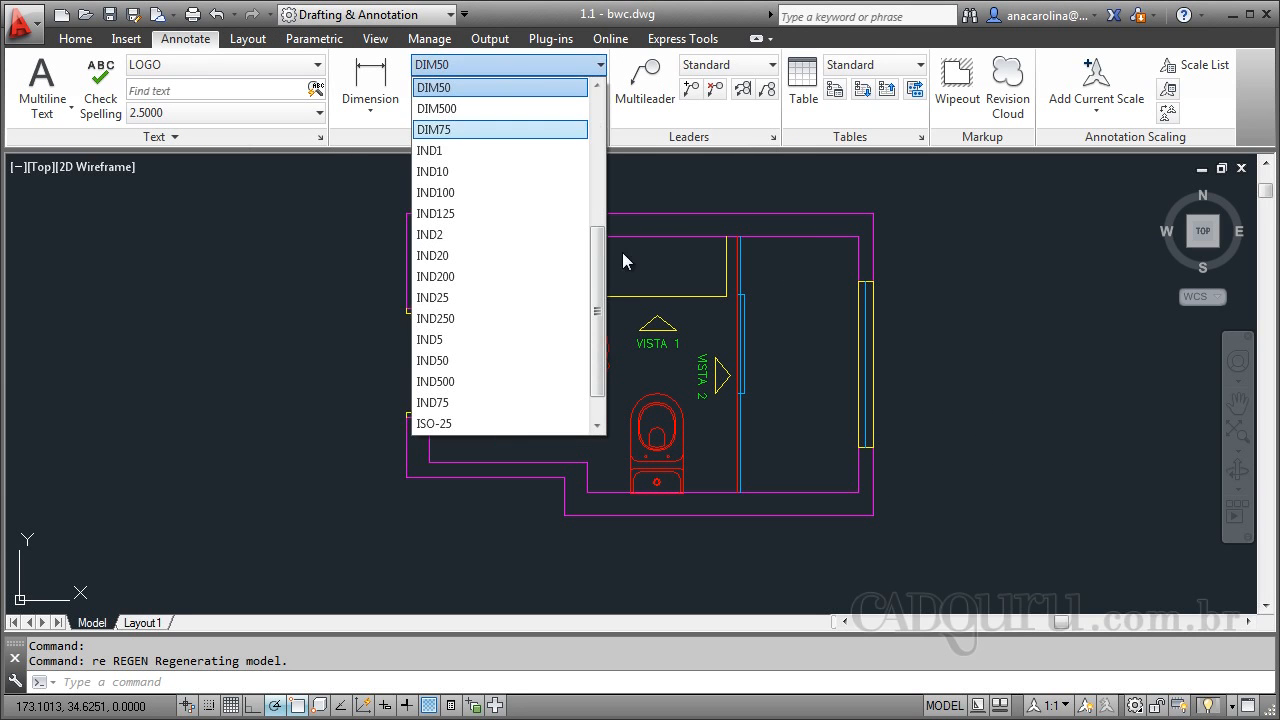
drag(594, 277, 597, 170)
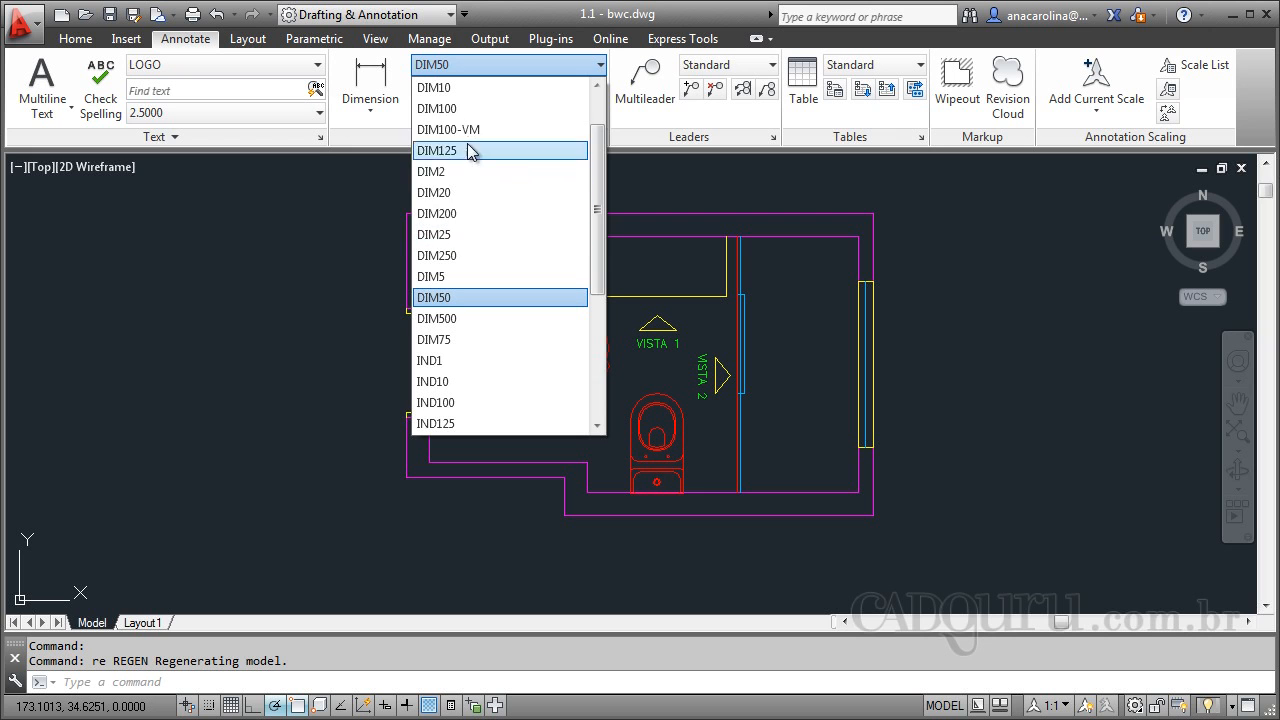
click(433, 235)
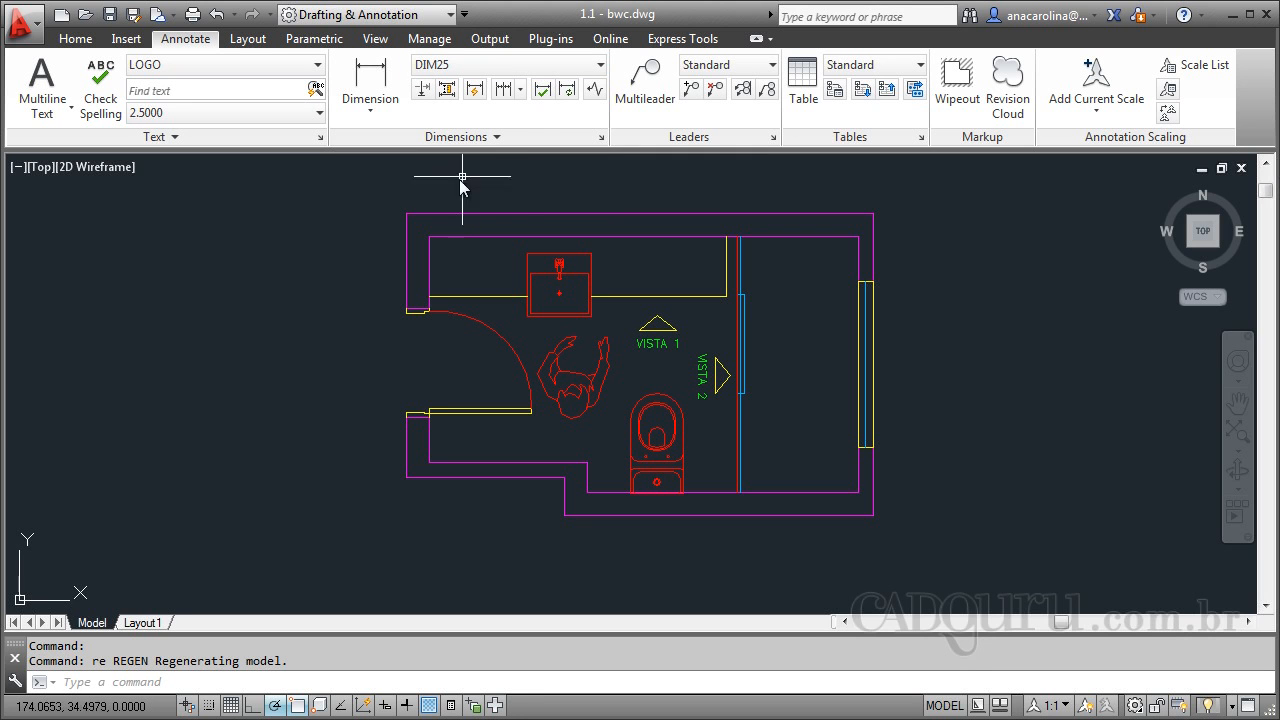
Add a linear dimension for the washbasin counter's length, placed above the bathroom's upper wall
click(371, 82)
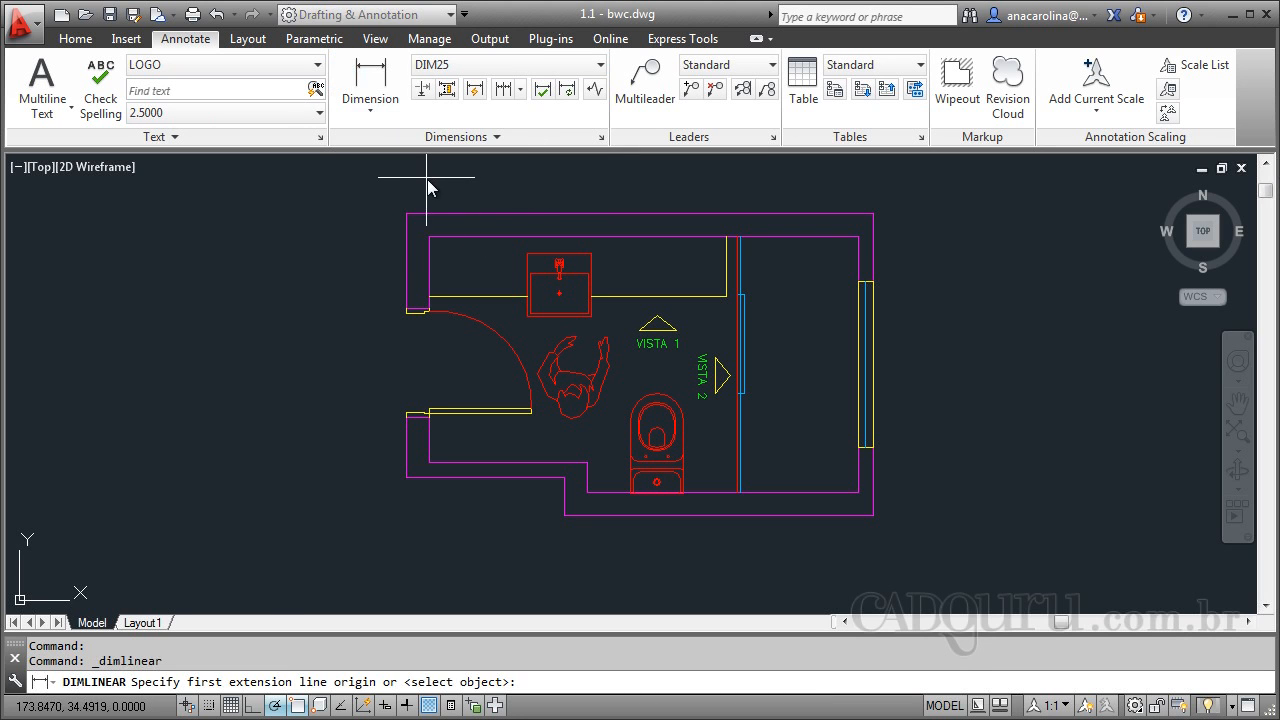
scroll(432, 180, up, 2)
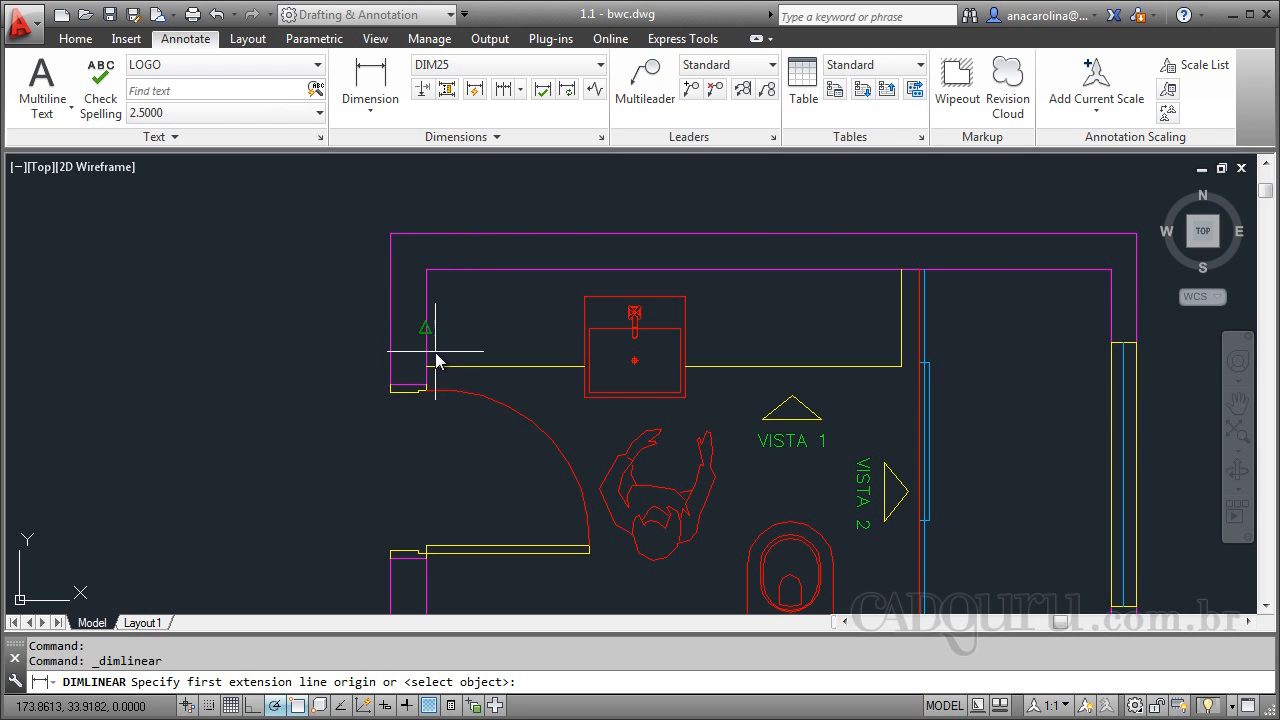
click(426, 269)
click(901, 269)
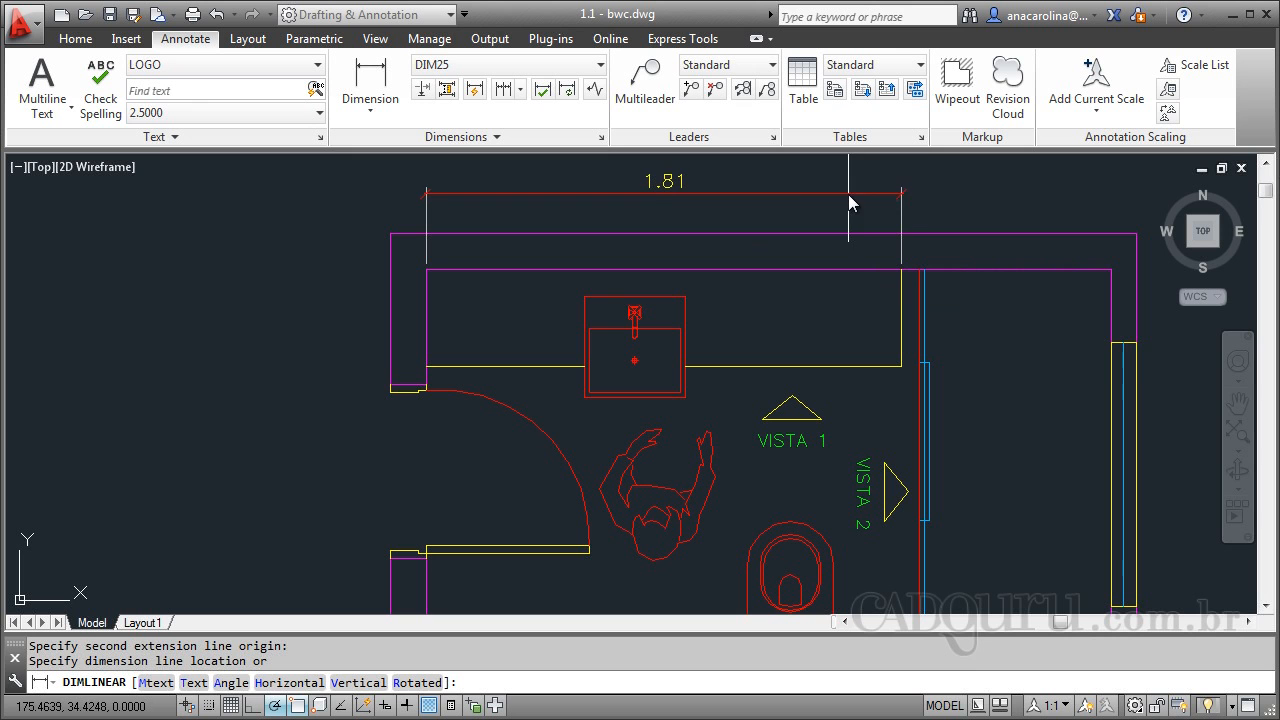
click(848, 194)
scroll(594, 257, down, 3)
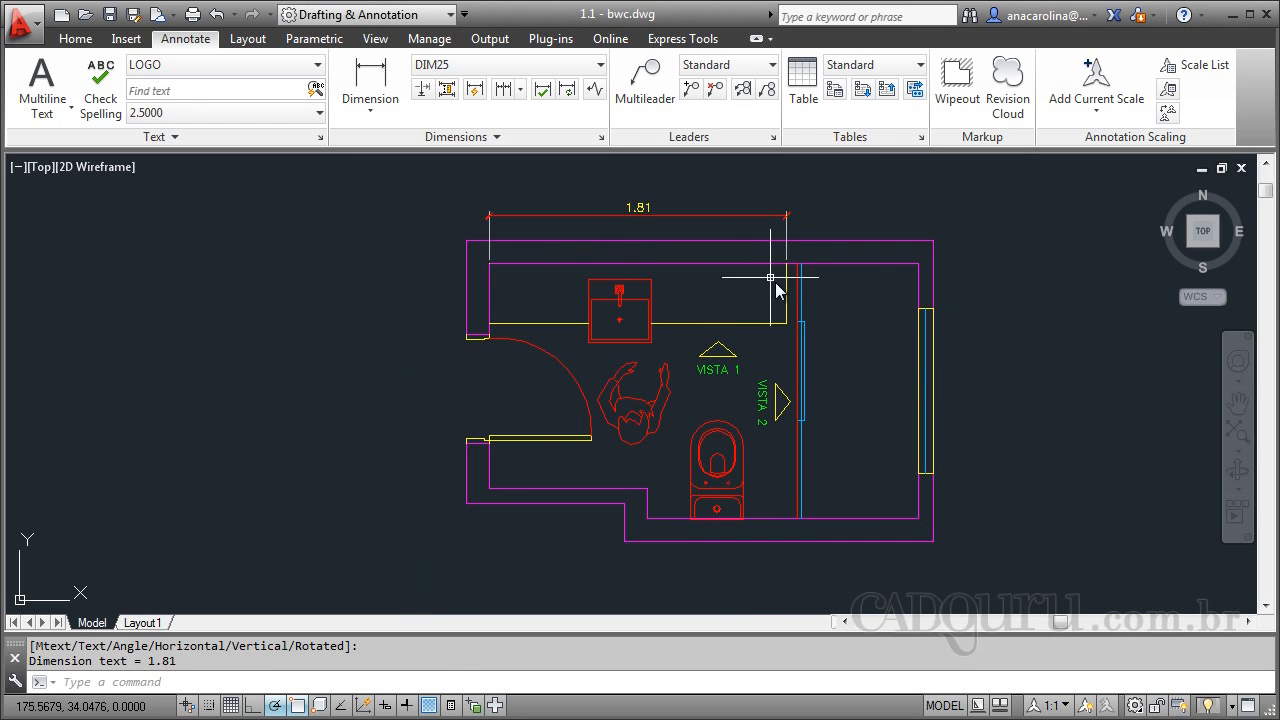
Stretch the counter's right end together with its length dimension .01 to the left
scroll(788, 280, up, 3)
text(s)
key(Return)
click(800, 204)
click(760, 398)
key(Return)
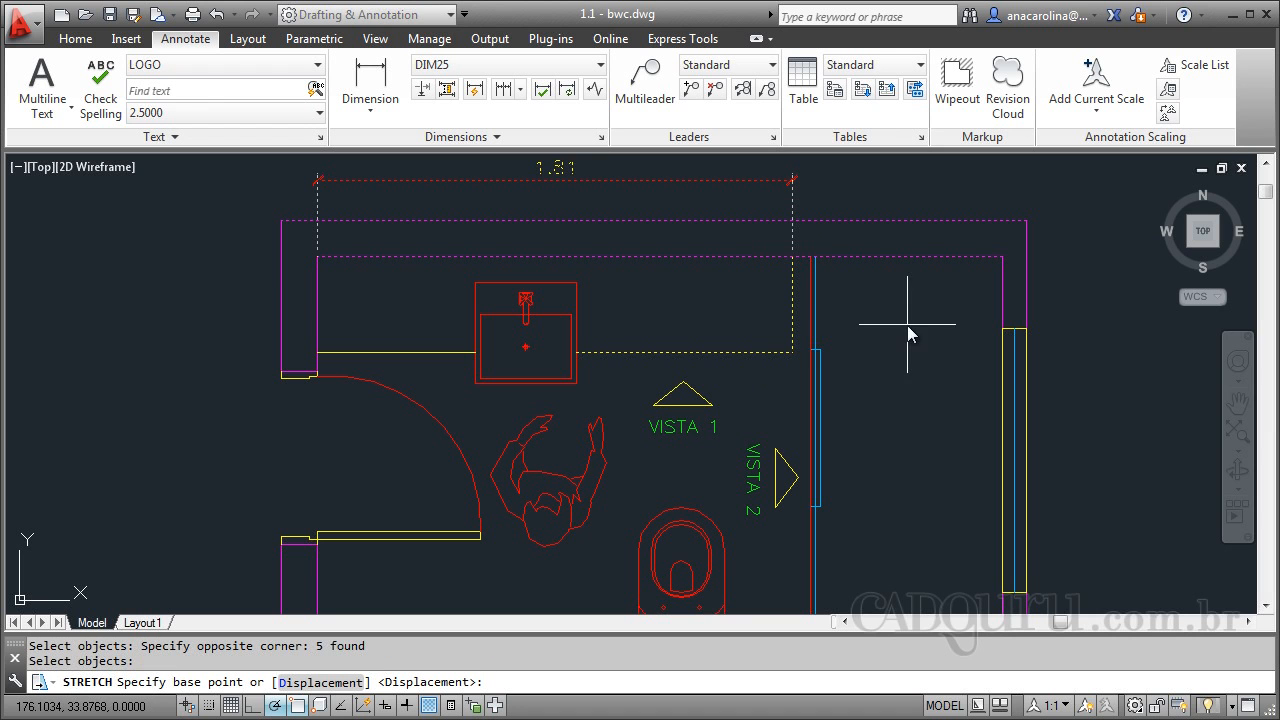
click(920, 322)
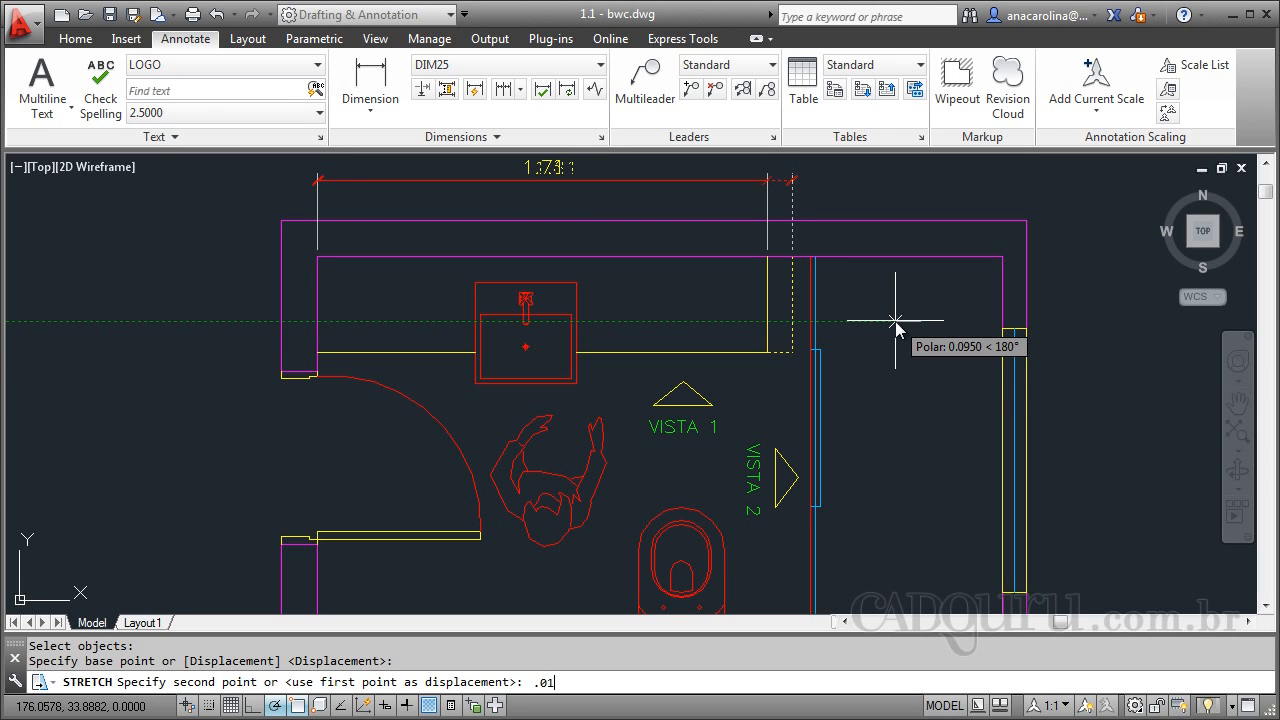
text(.01)
key(Return)
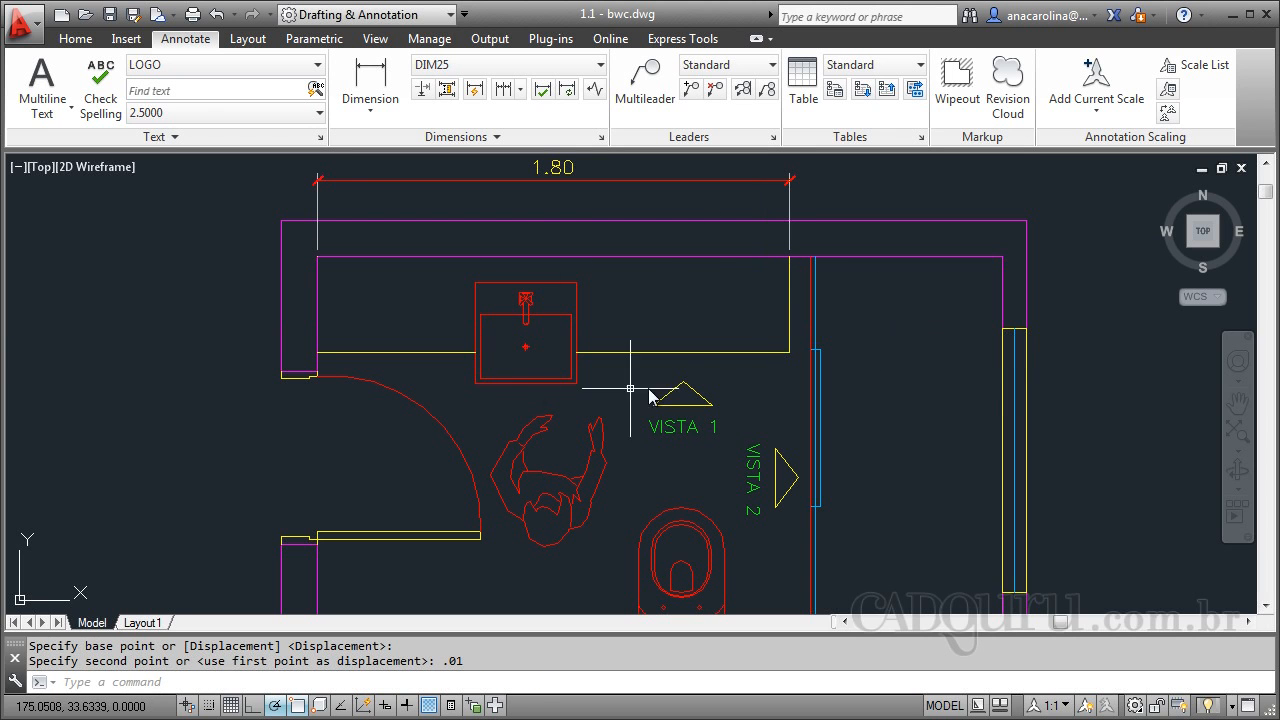
Add a linear dimension from the washbasin's centre to the left inner wall, placed between the counter dimension and the upper wall
scroll(575, 292, down, 2)
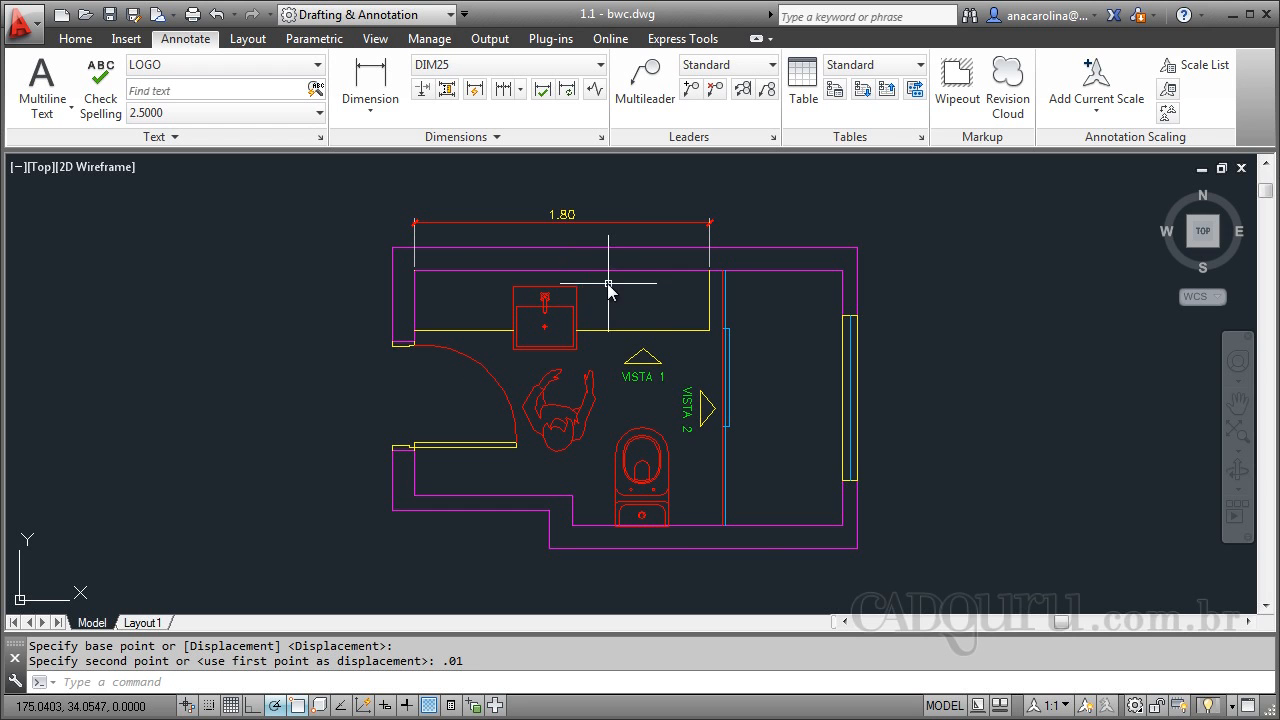
click(370, 78)
scroll(558, 338, up, 2)
click(550, 305)
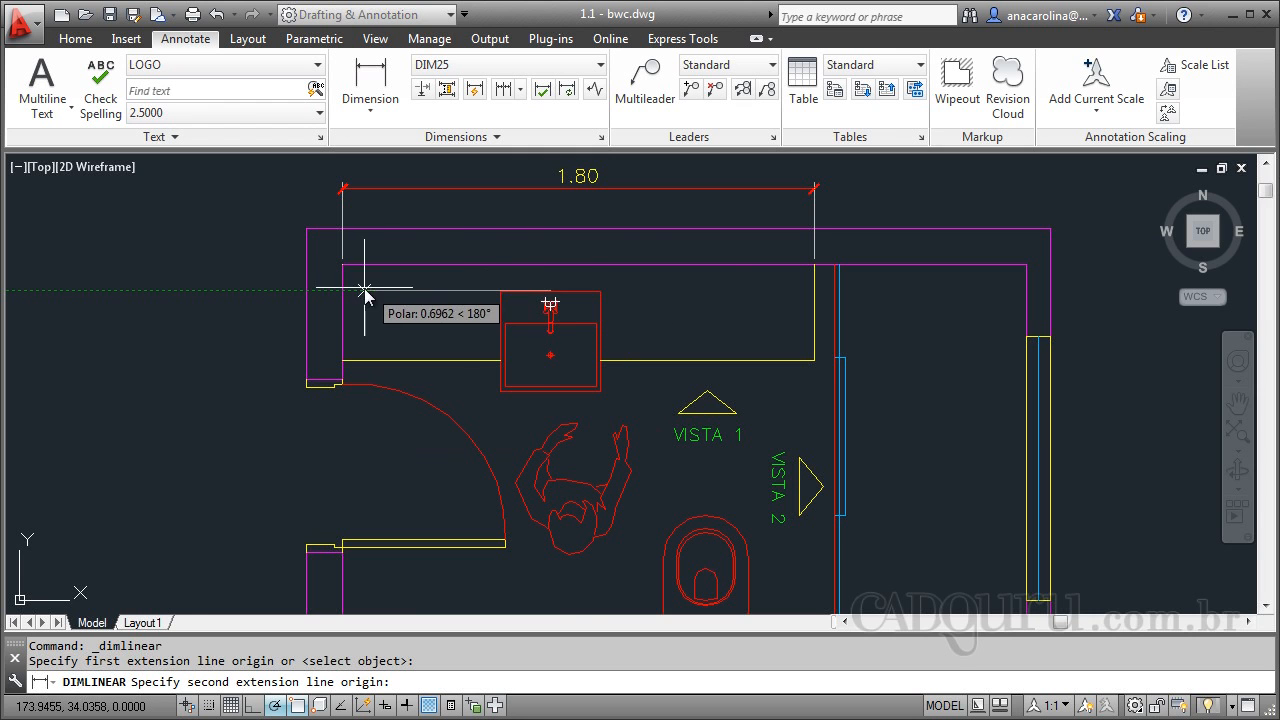
click(343, 290)
scroll(405, 287, up, 2)
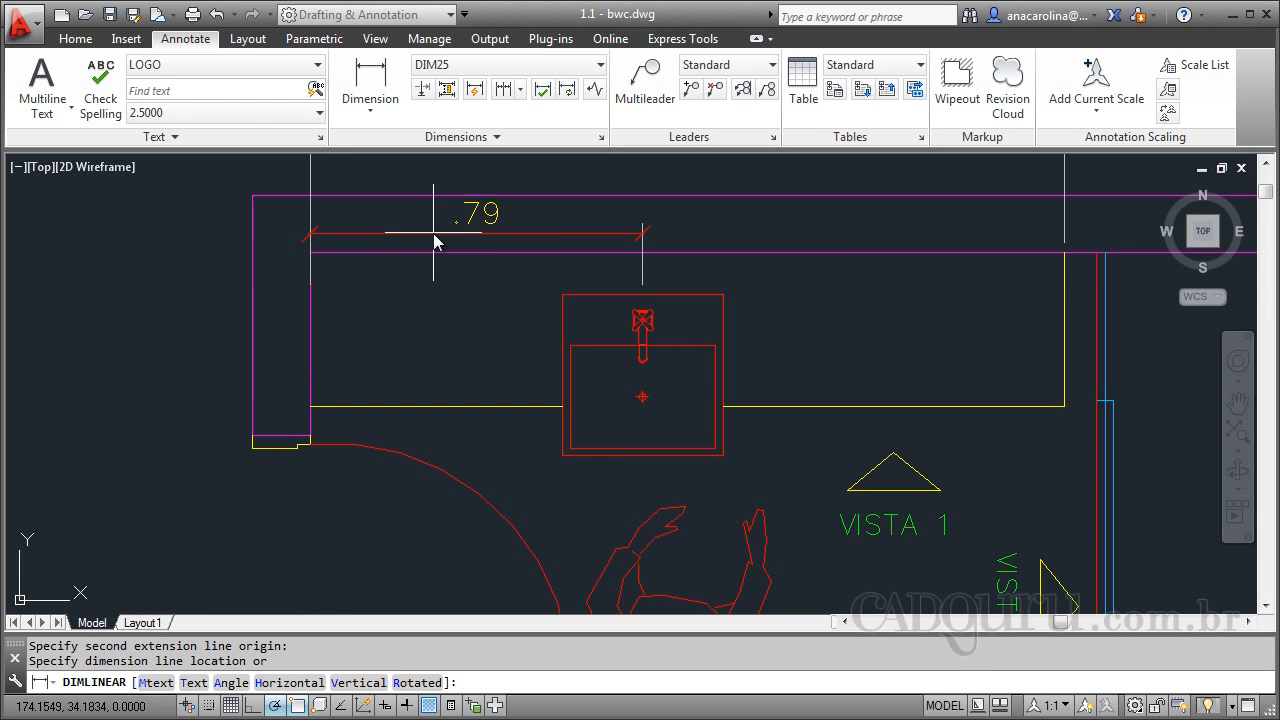
scroll(440, 250, down, 2)
click(449, 207)
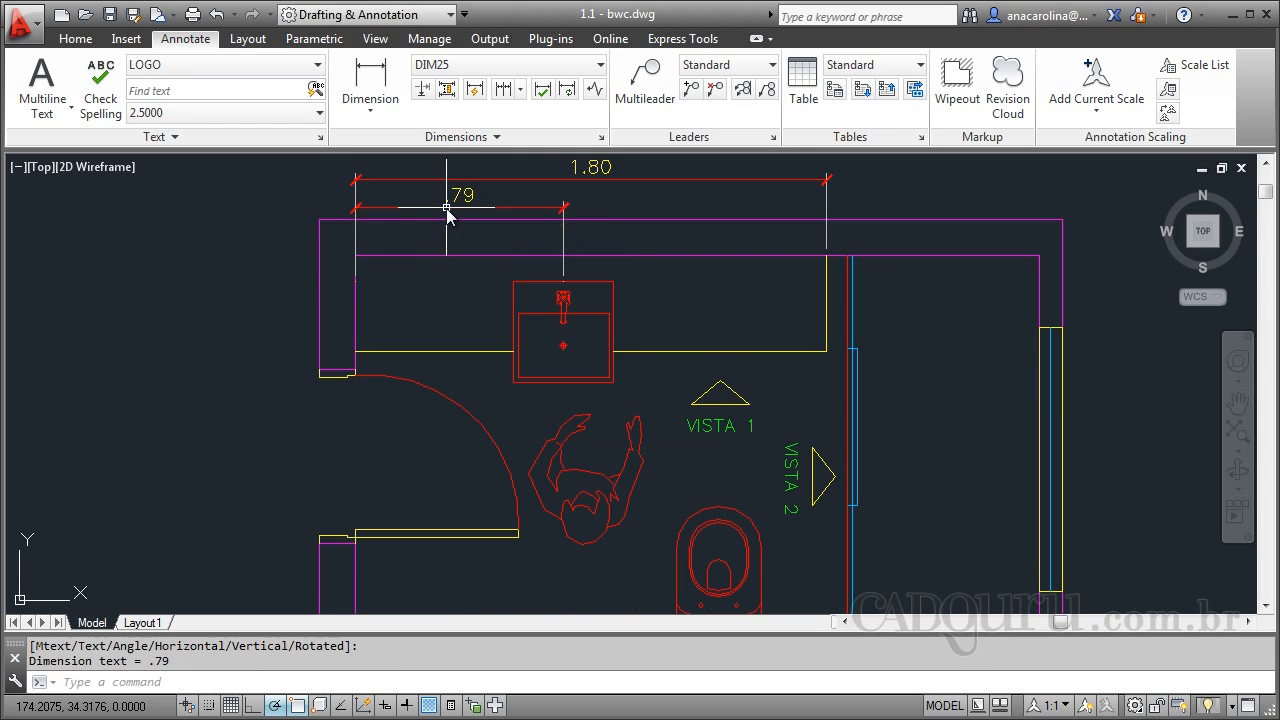
Stretch the counter edges beside the washbasin and the washbasin's centre dimension .01 to the right
text(s)
key(Return)
click(642, 278)
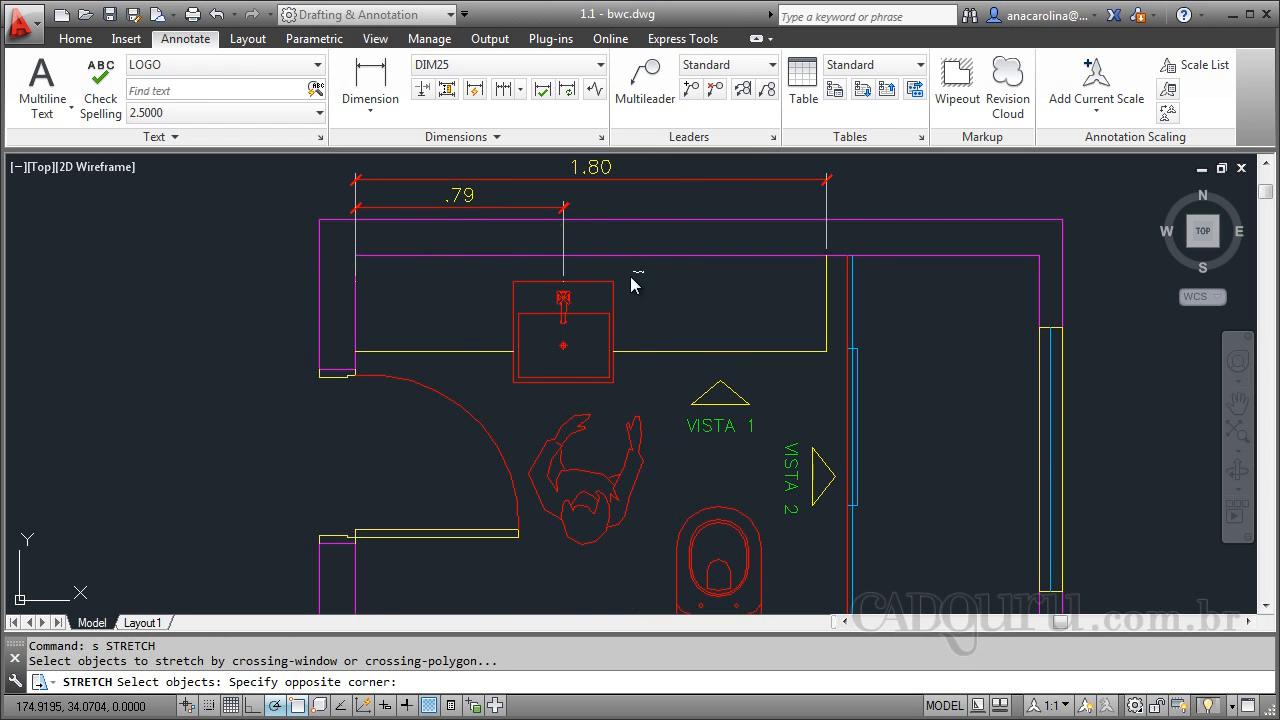
click(480, 409)
key(Return)
click(452, 380)
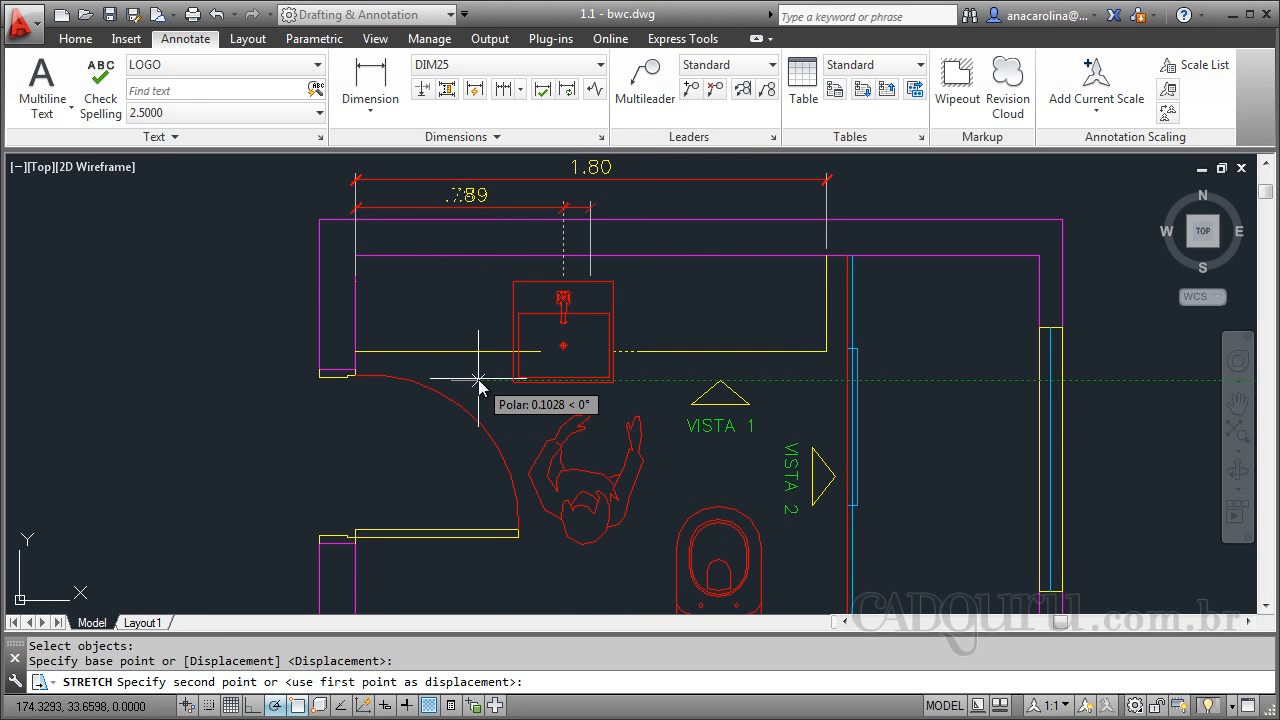
text(.01)
key(Return)
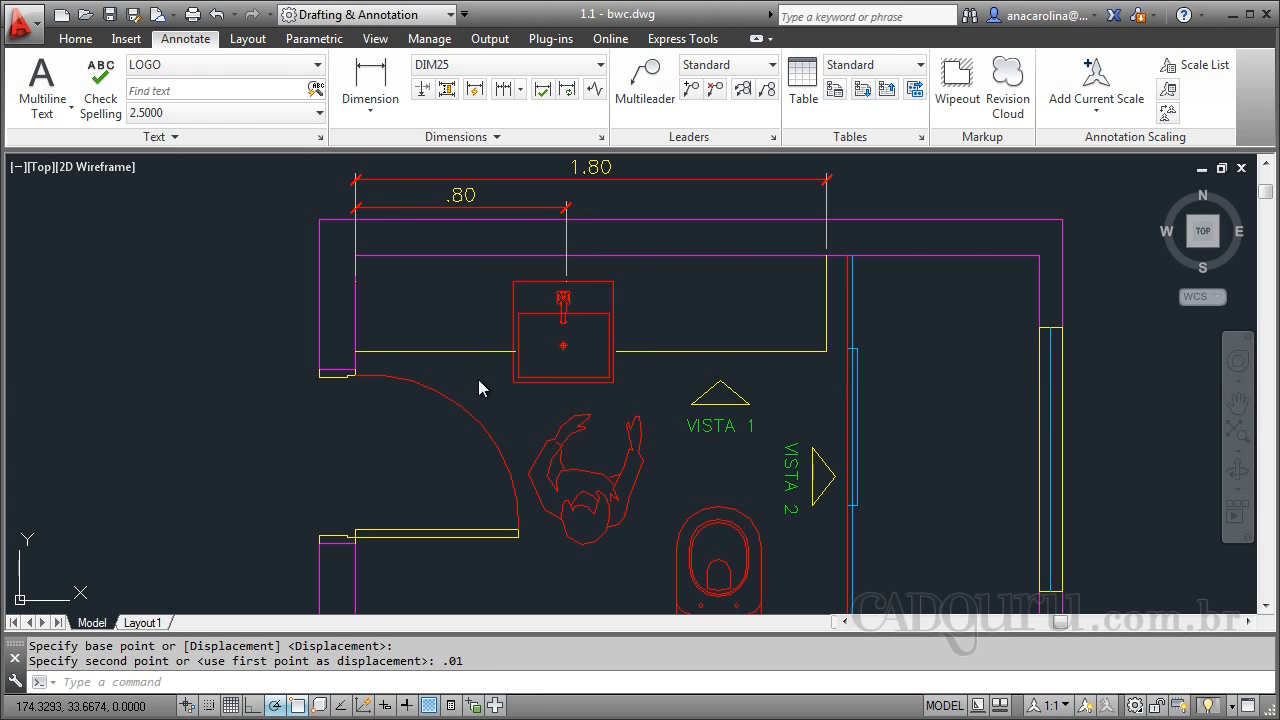
Add a linear dimension from the toilet's centre to the inner wall corner on its left, placed below the lower wall
scroll(578, 385, down, 2)
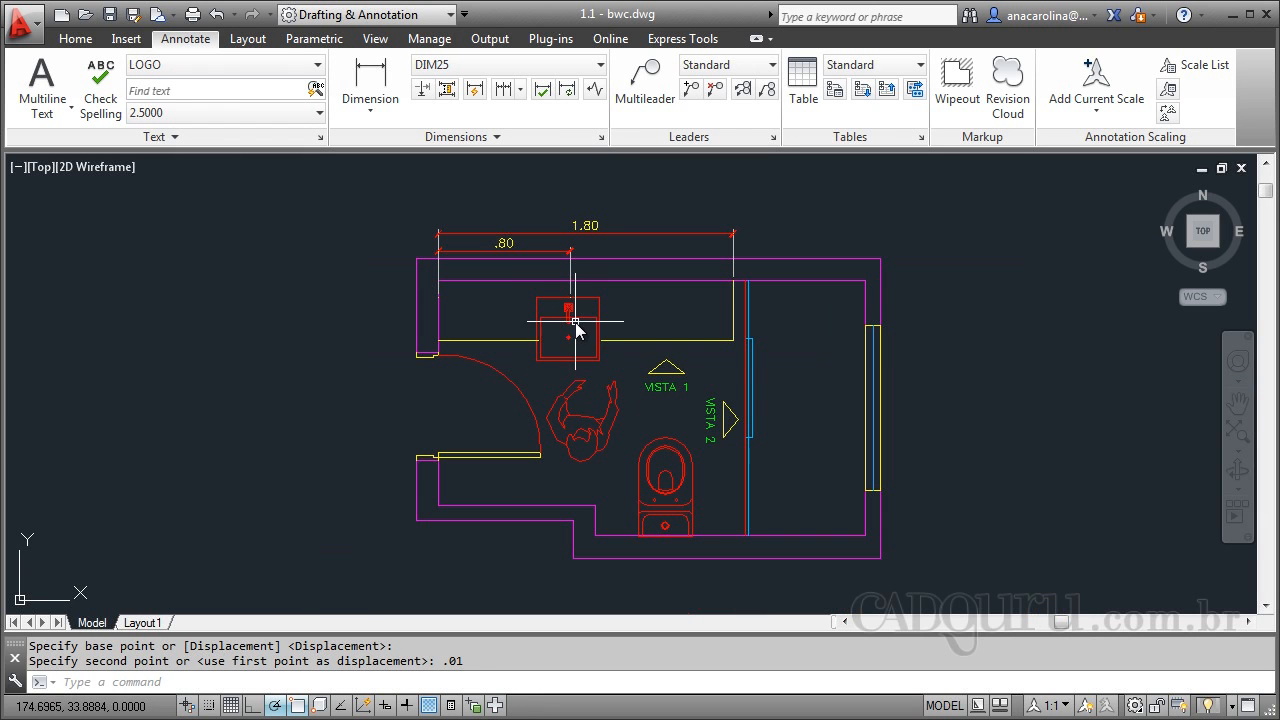
click(370, 80)
scroll(640, 502, up, 4)
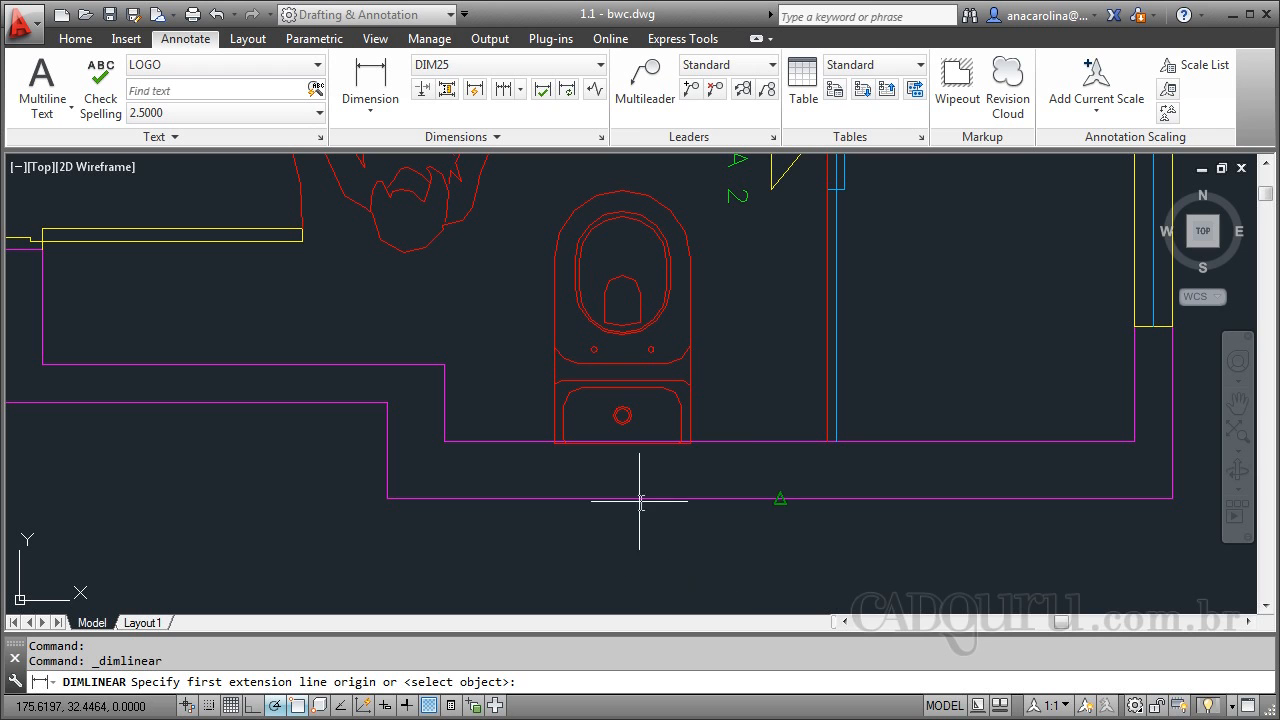
click(622, 441)
click(444, 441)
scroll(529, 422, down, 2)
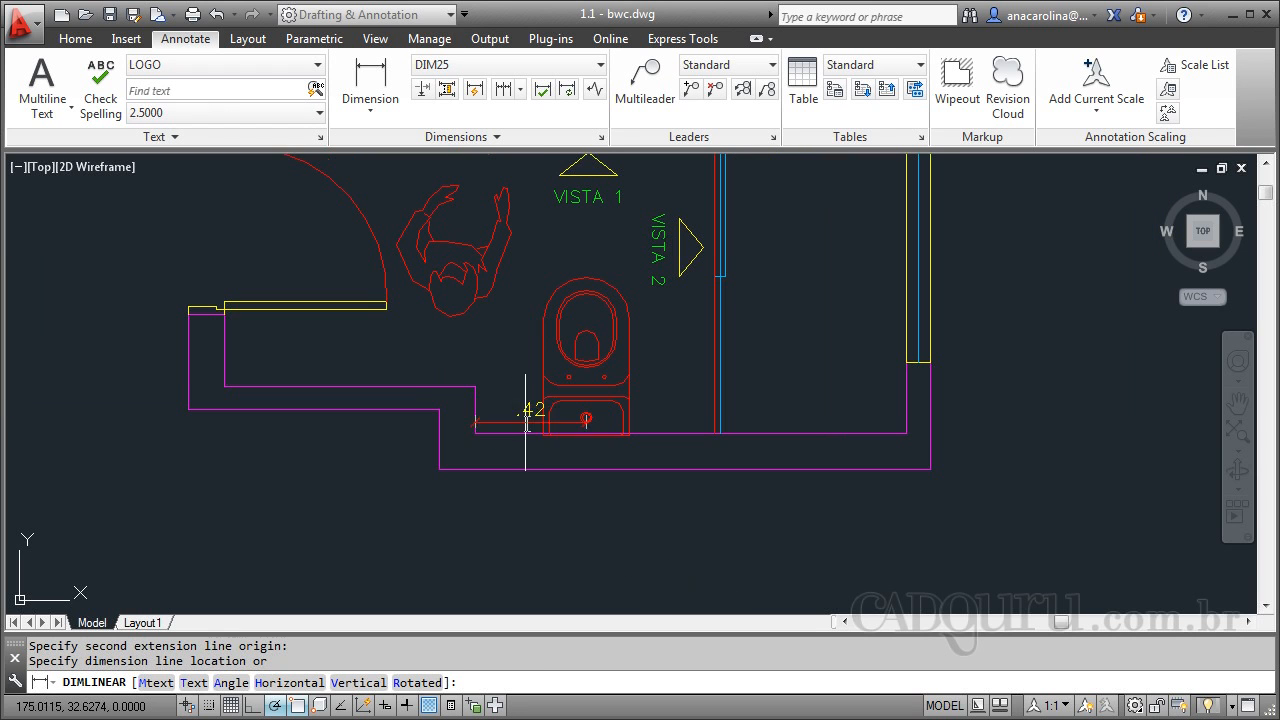
click(529, 518)
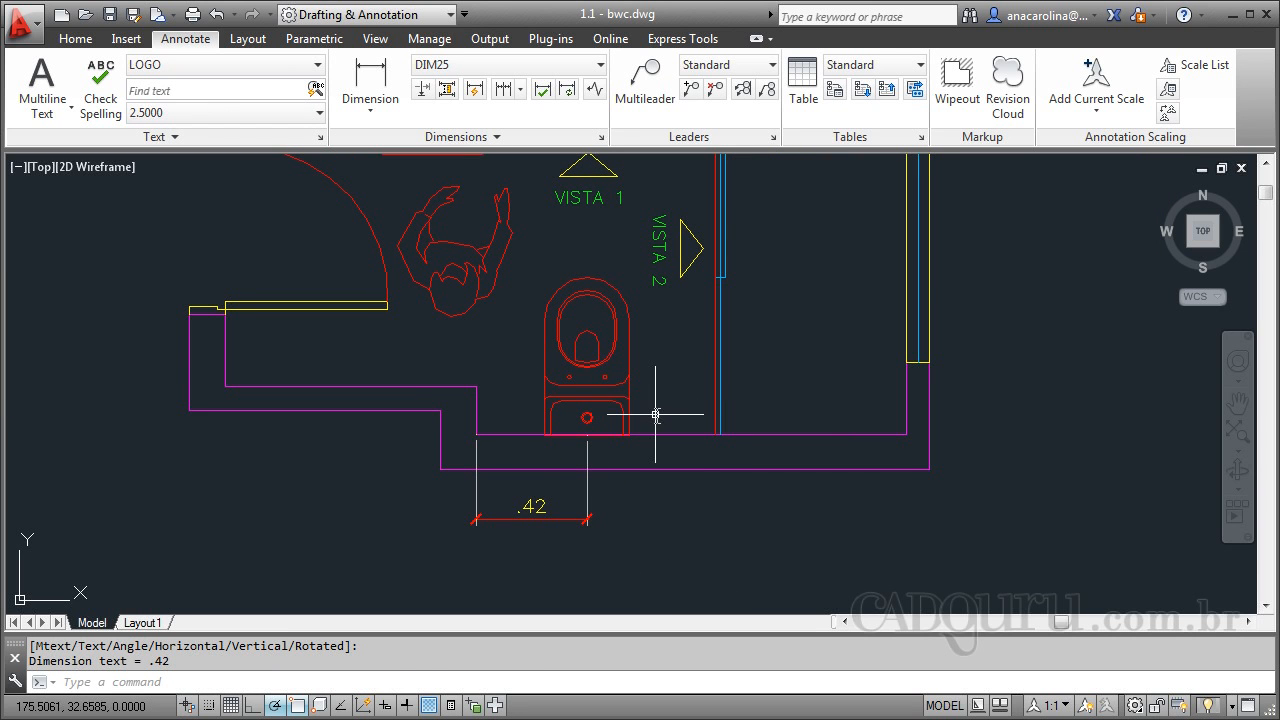
Stretch the toilet together with its centre dimension .03 to the right
scroll(655, 414, down, 2)
scroll(648, 441, up, 2)
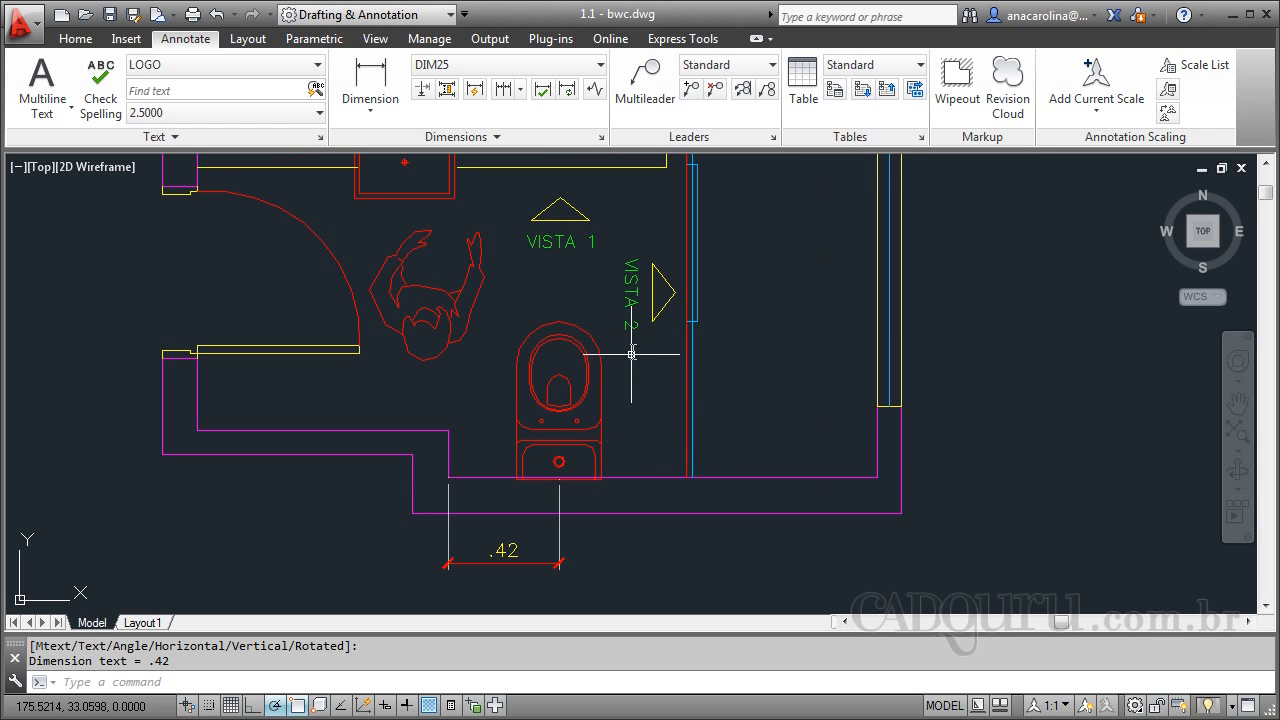
text(s)
key(Return)
click(616, 300)
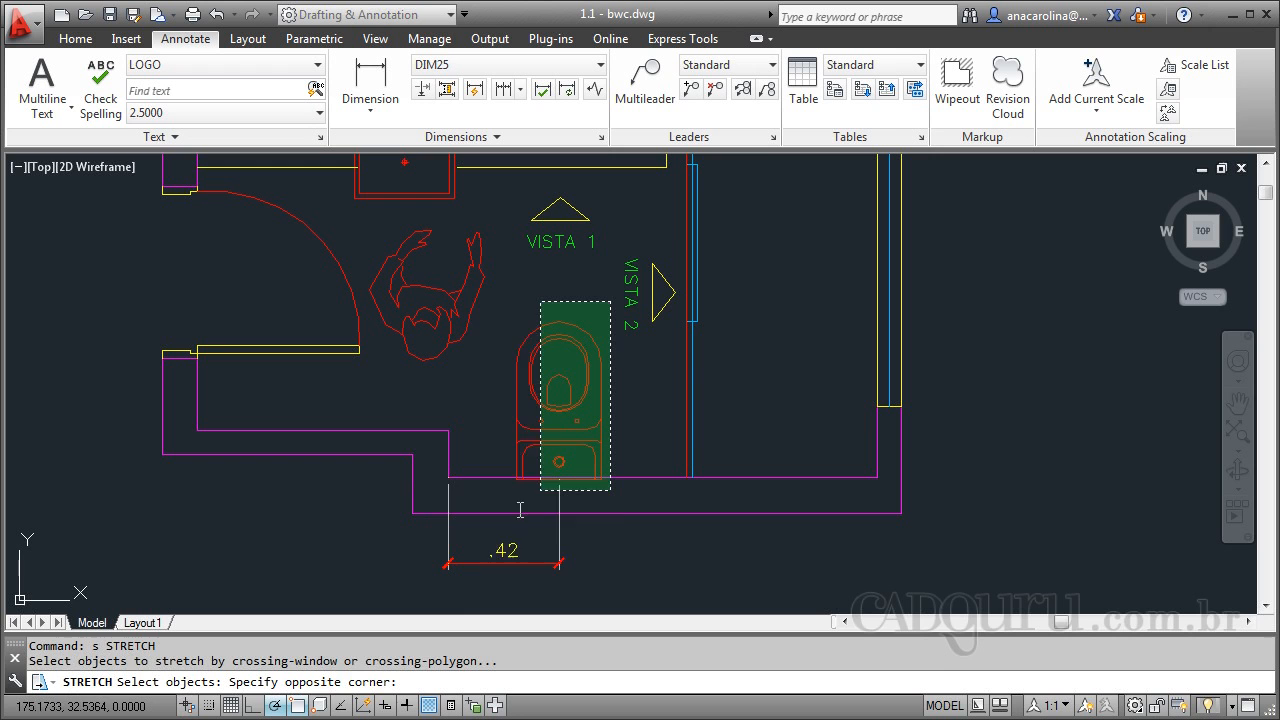
click(492, 604)
key(Return)
click(632, 573)
text(.03)
key(Return)
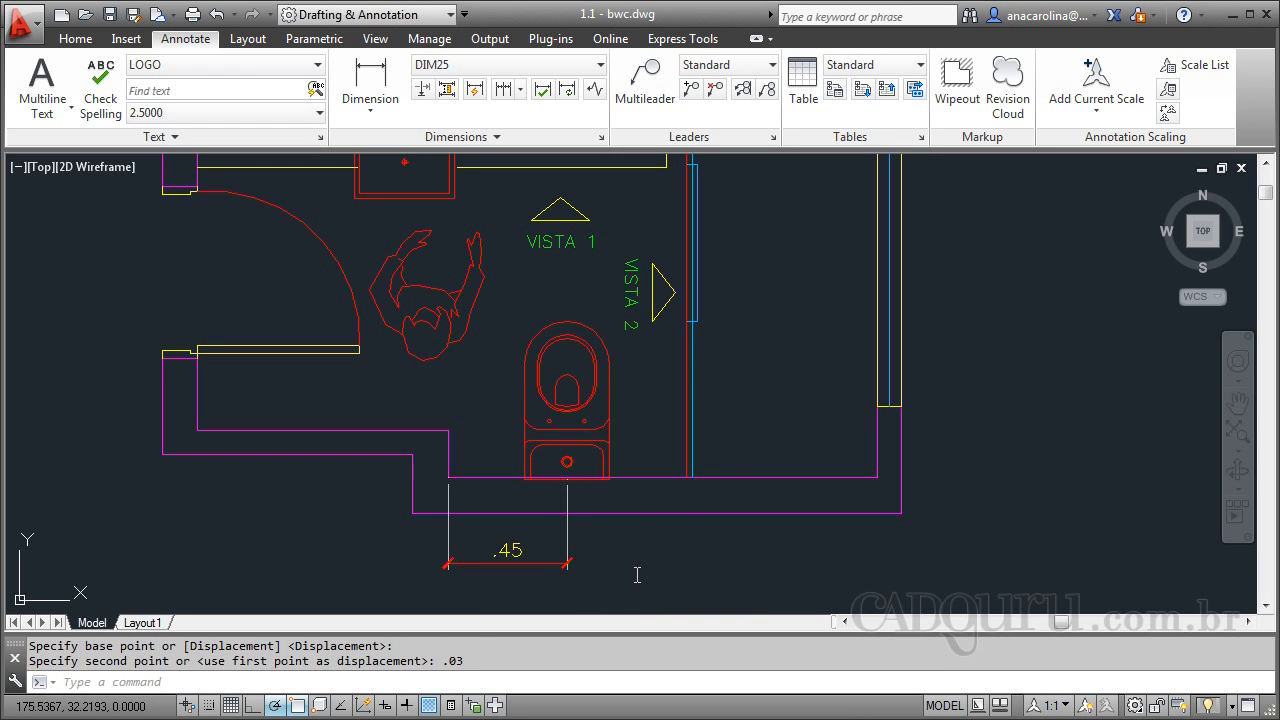
Add a linear dimension for the shower's width from the glass panel to the right inner wall, in line with the counter dimension
scroll(670, 565, down, 2)
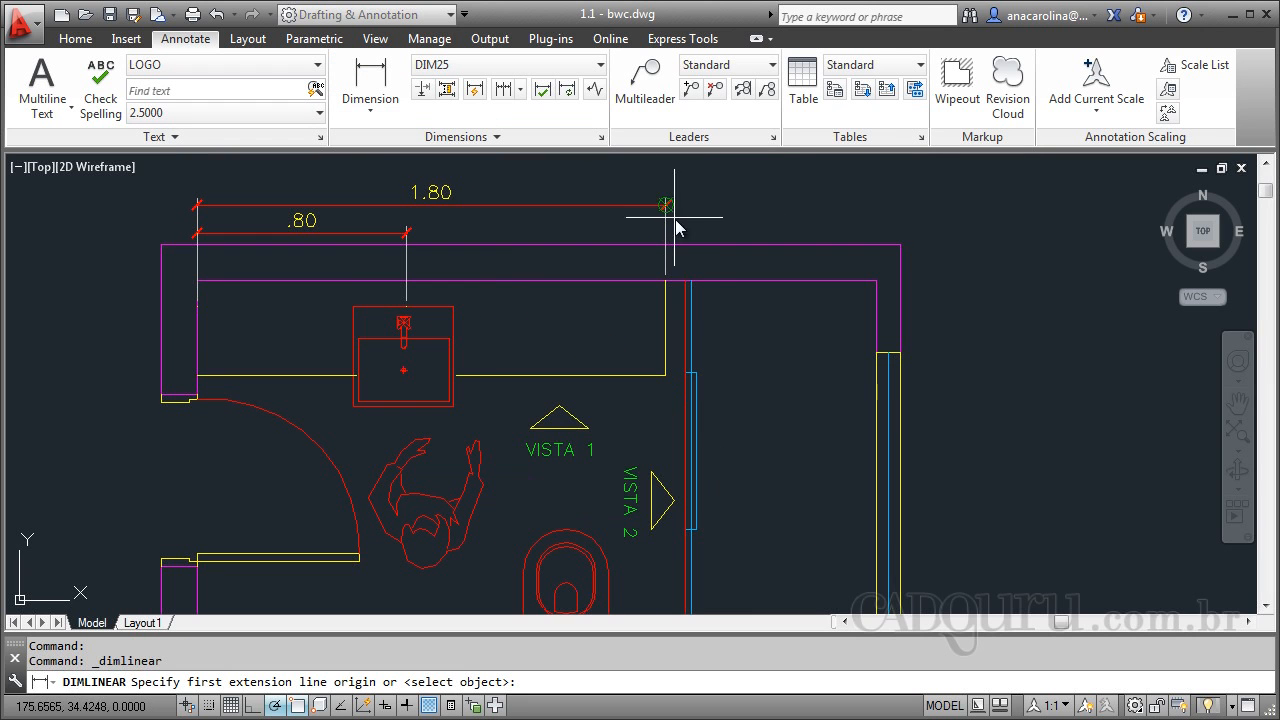
click(690, 281)
click(877, 281)
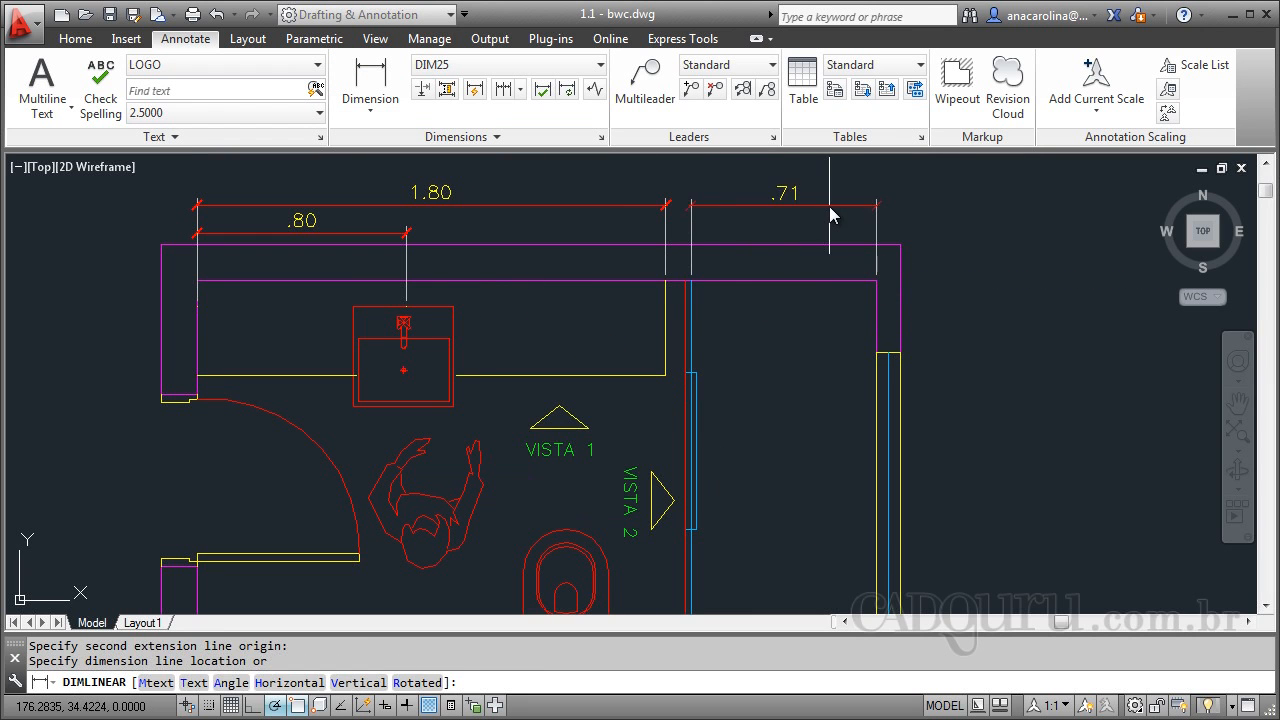
click(666, 211)
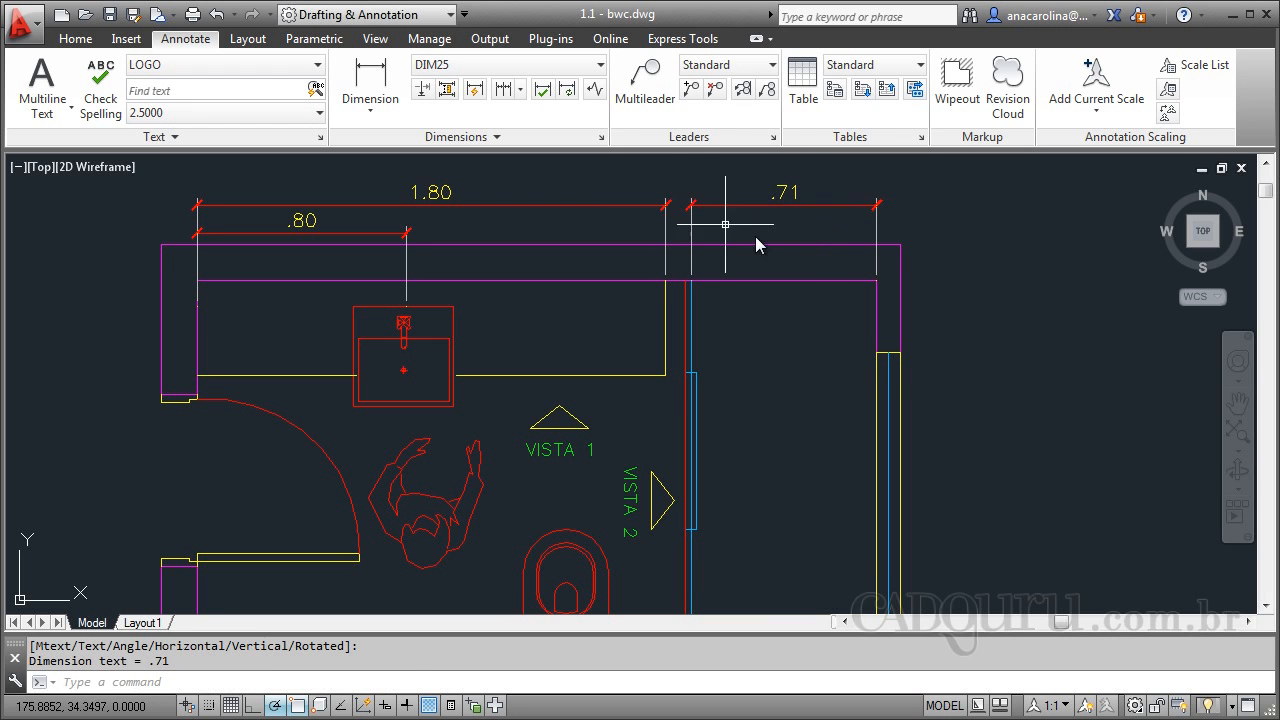
Add a vertical linear dimension between the shower's lower and upper inner wall corners, placed to the right of the window wall
scroll(666, 208, down, 4)
click(367, 118)
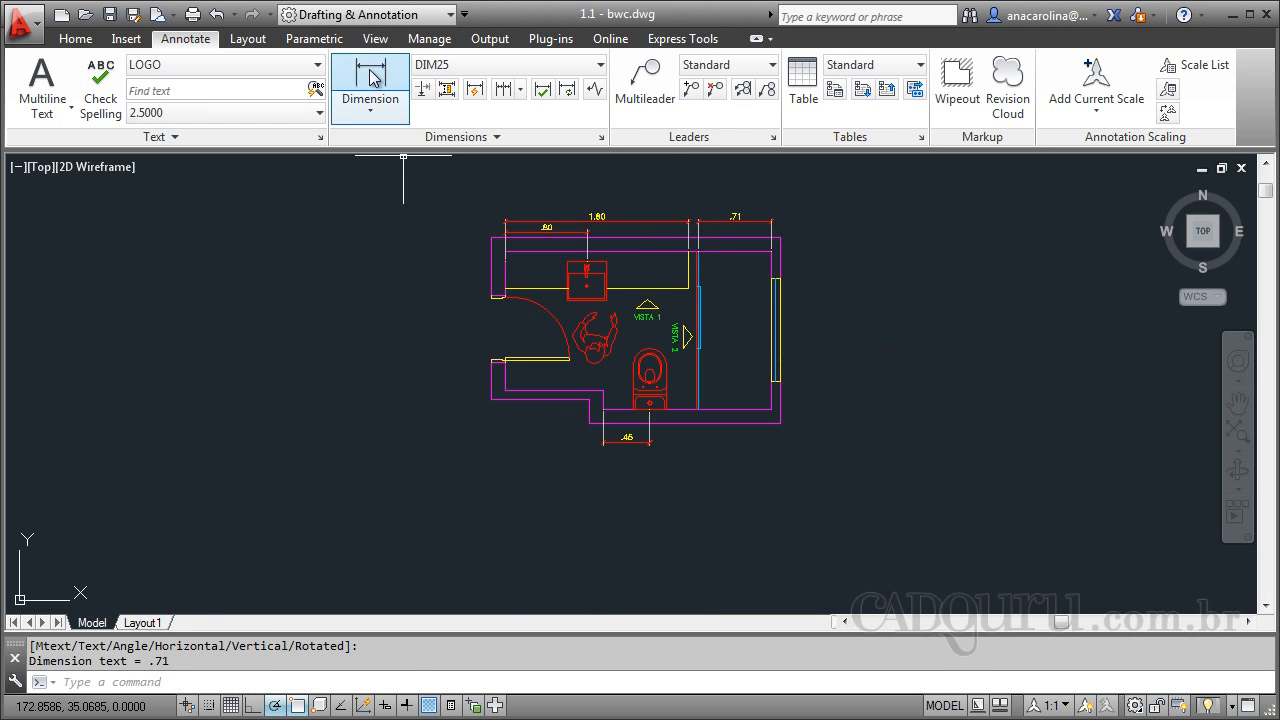
scroll(771, 391, up, 2)
click(771, 441)
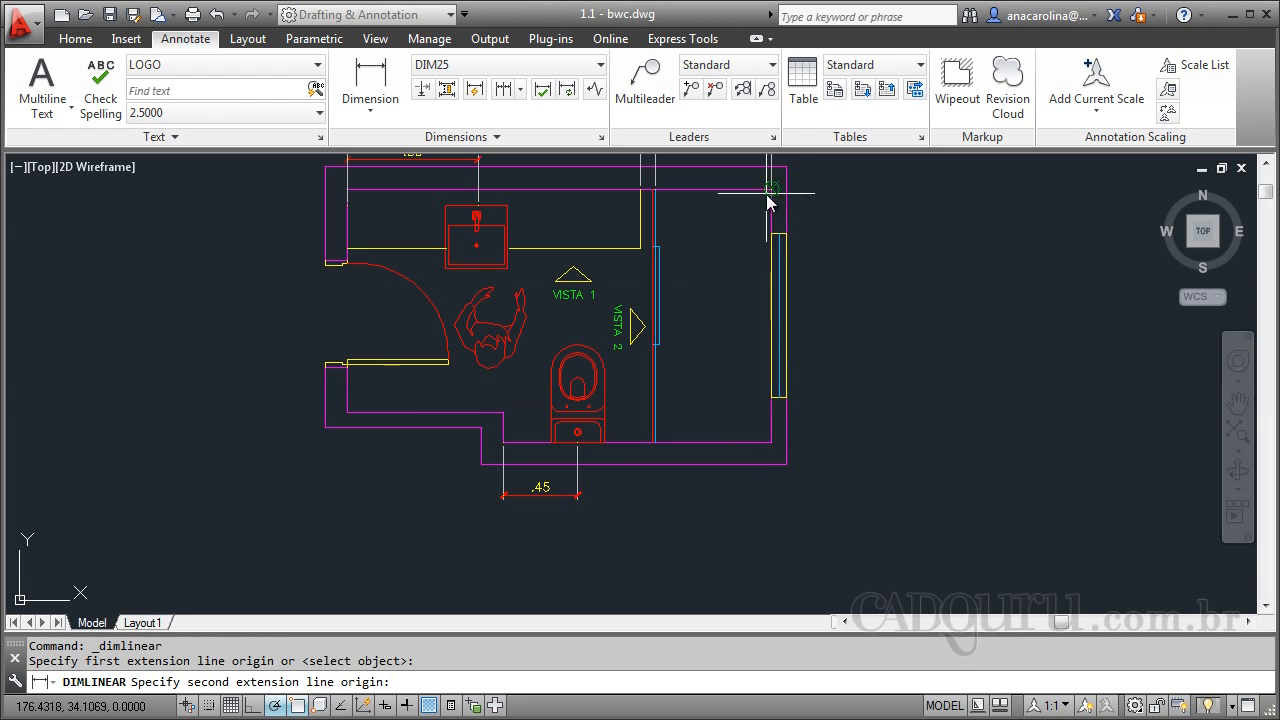
click(771, 189)
click(830, 255)
scroll(749, 500, down, 2)
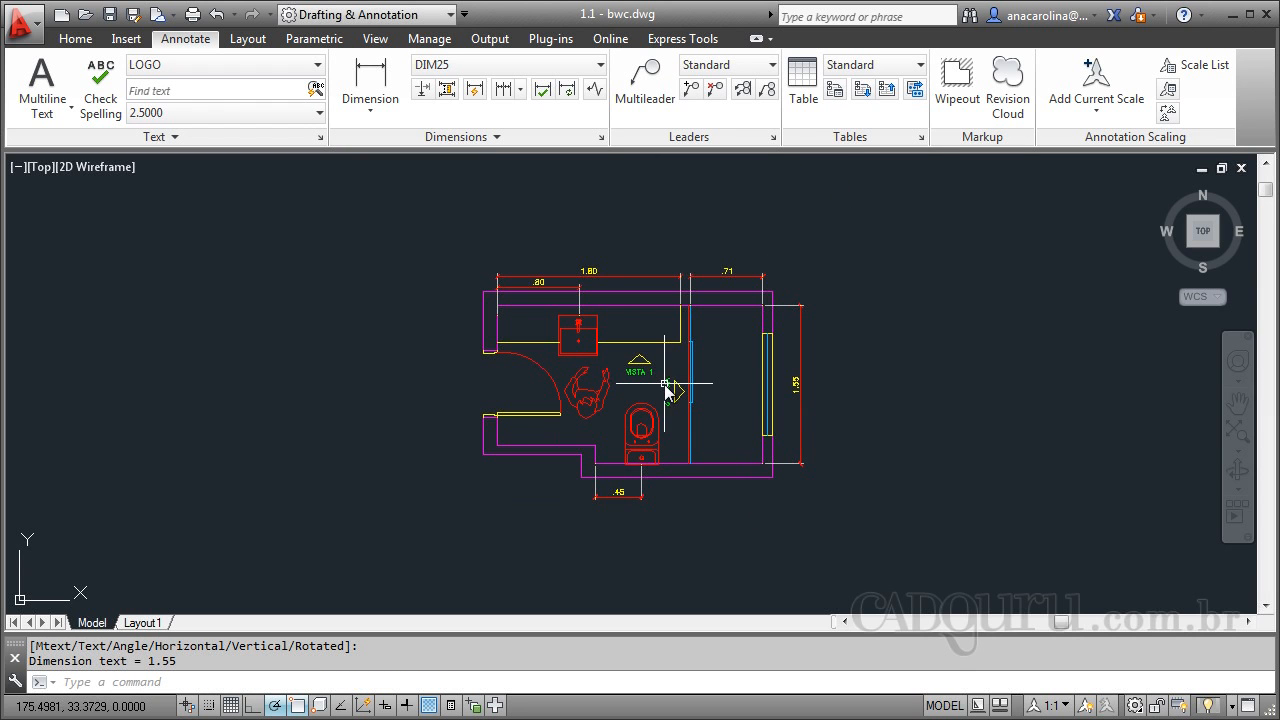
scroll(759, 335, up, 2)
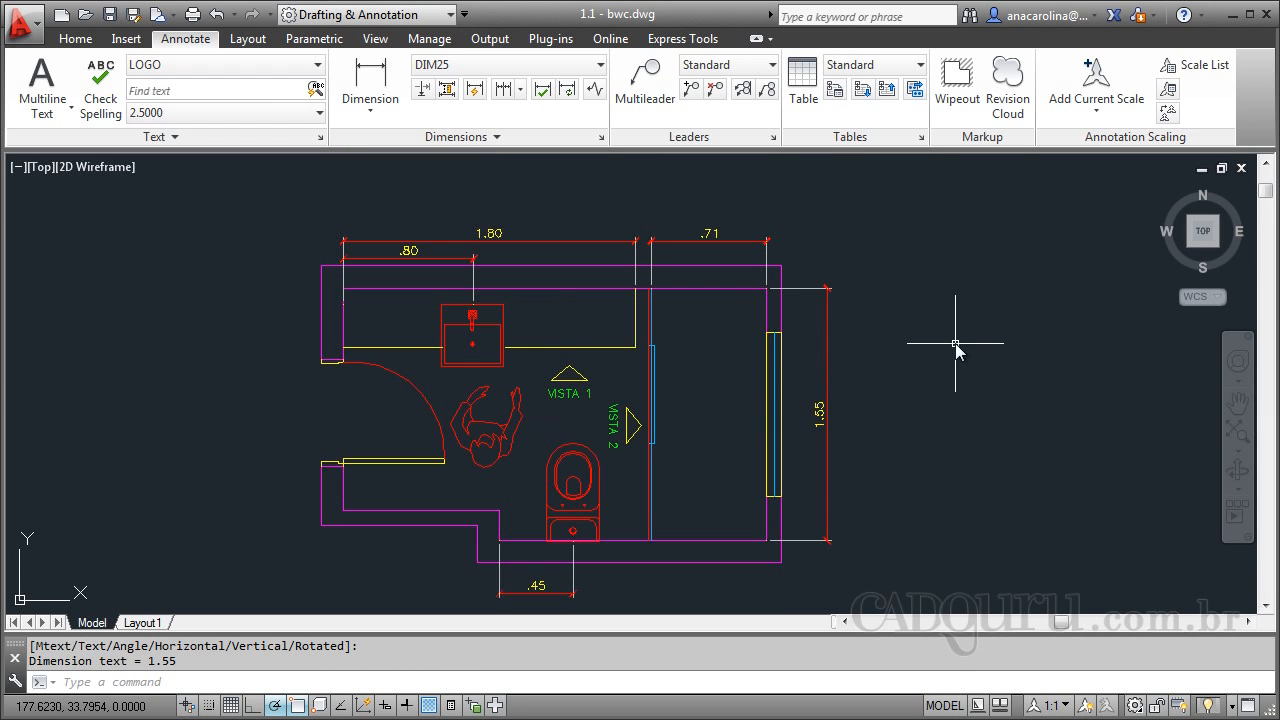
scroll(943, 351, down, 2)
scroll(715, 409, up, 2)
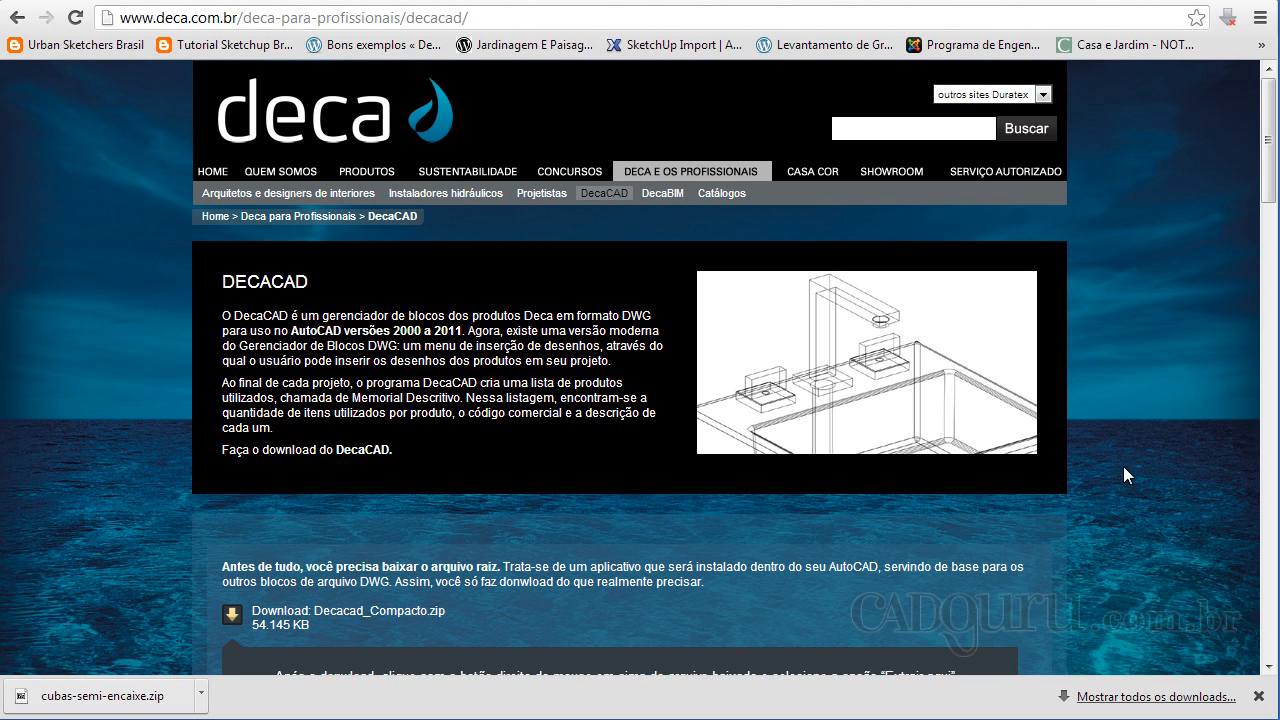
Switch to the browser and look through the DecaCAD page's download instructions, block categories and the METAIS zip files
scroll(1150, 290, down, 4)
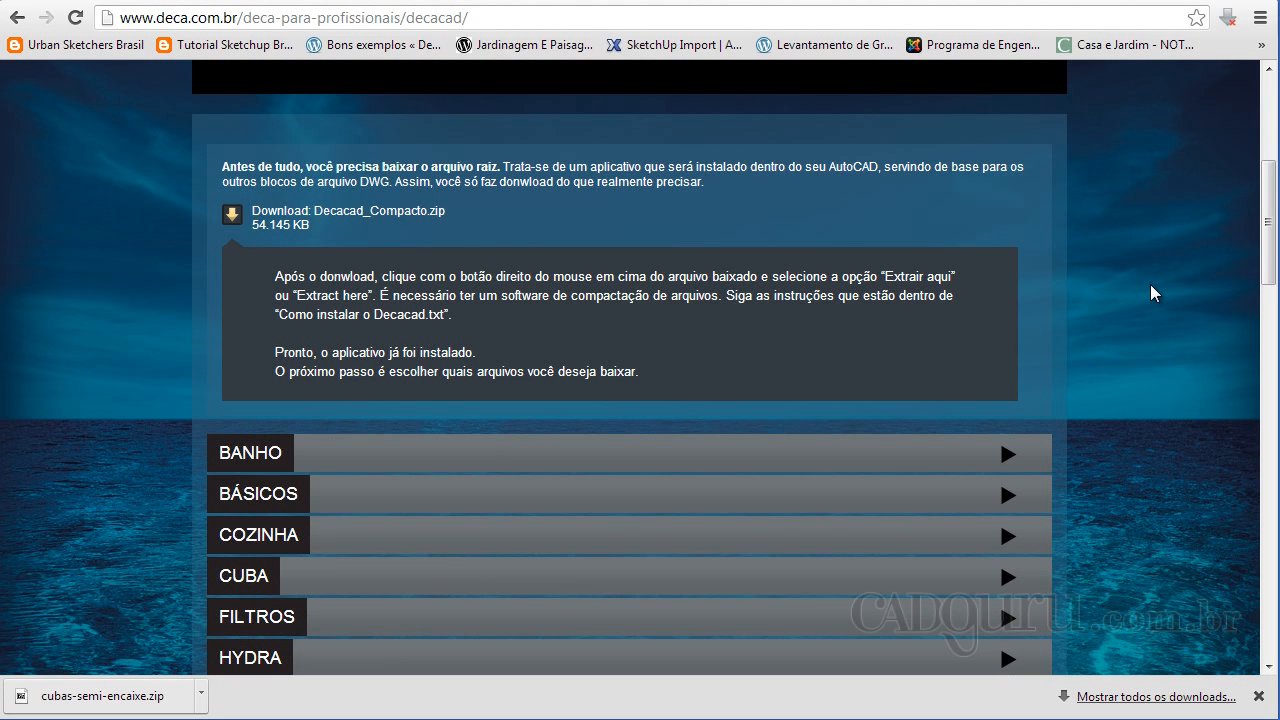
scroll(1150, 284, down, 2)
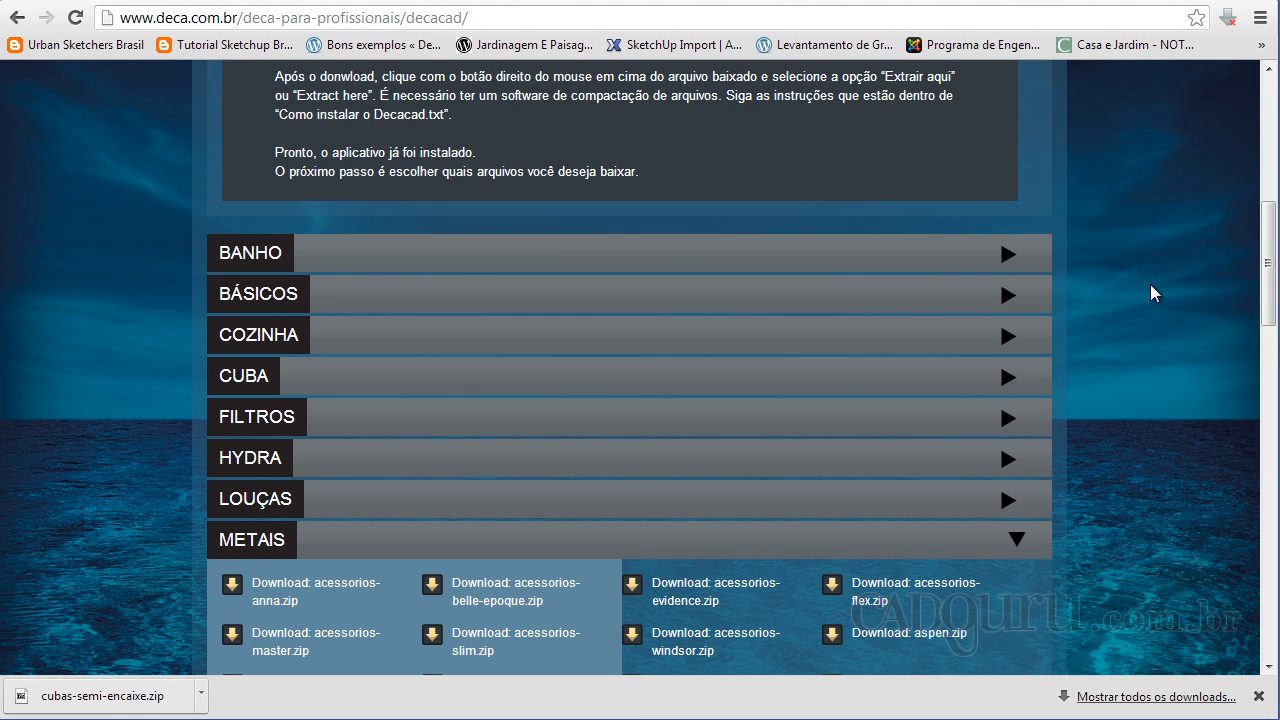
scroll(1150, 284, down, 2)
scroll(1150, 284, up, 1)
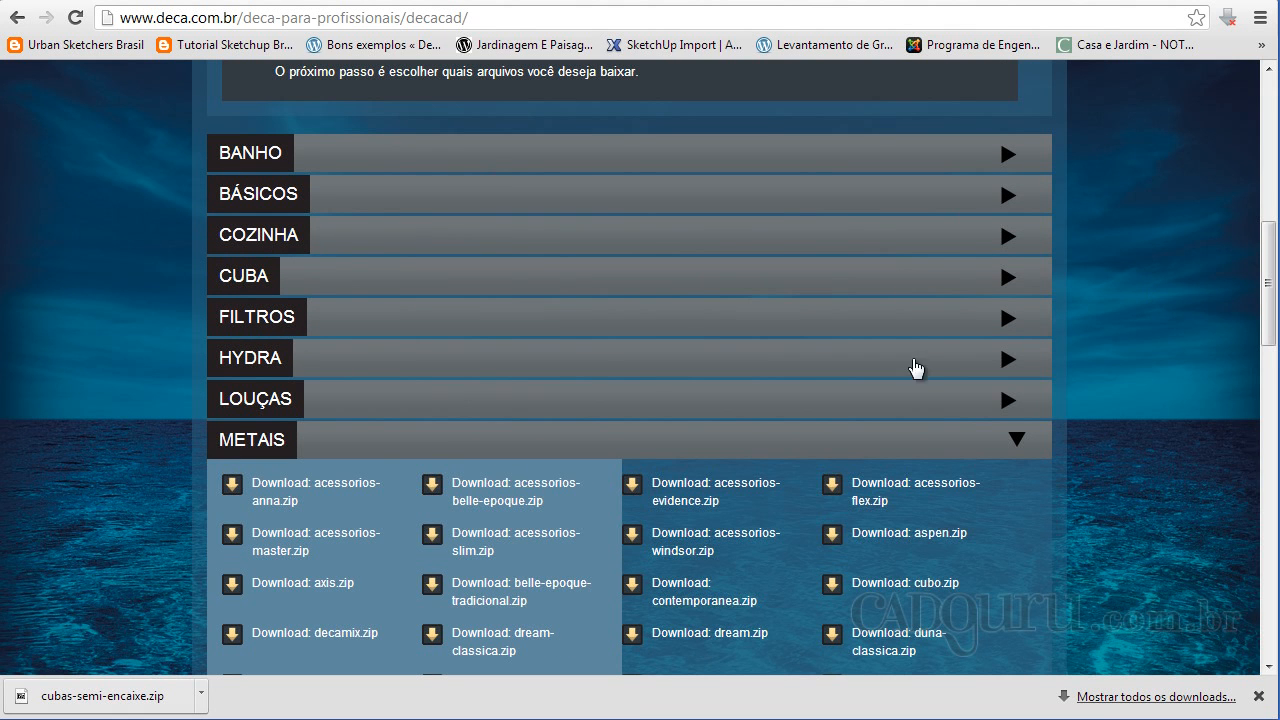
scroll(1154, 446, down, 4)
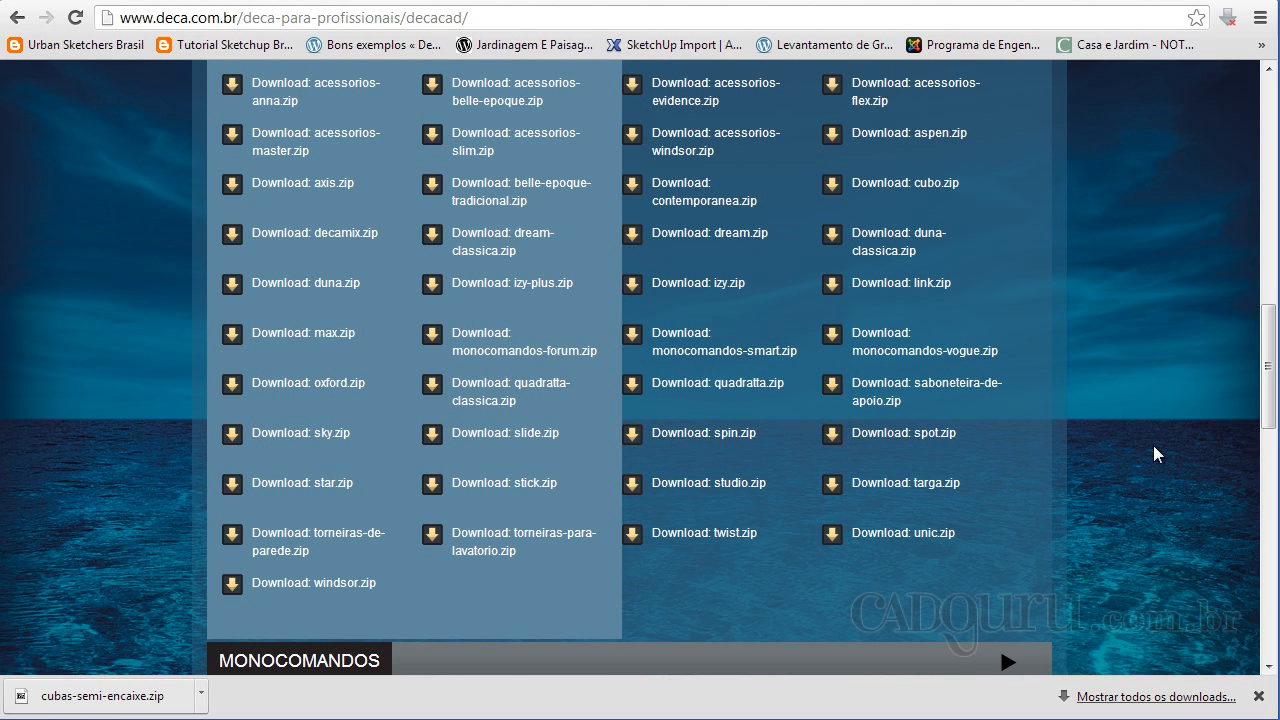
scroll(1154, 447, up, 4)
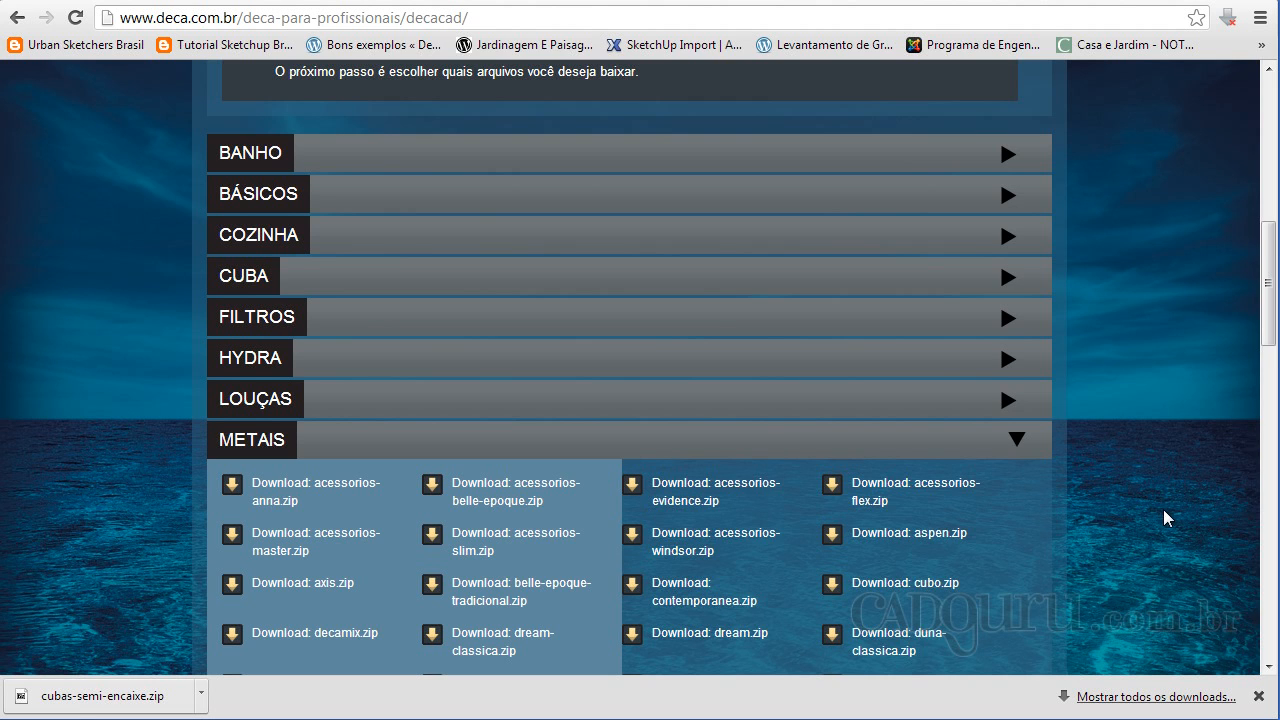
scroll(1163, 512, down, 3)
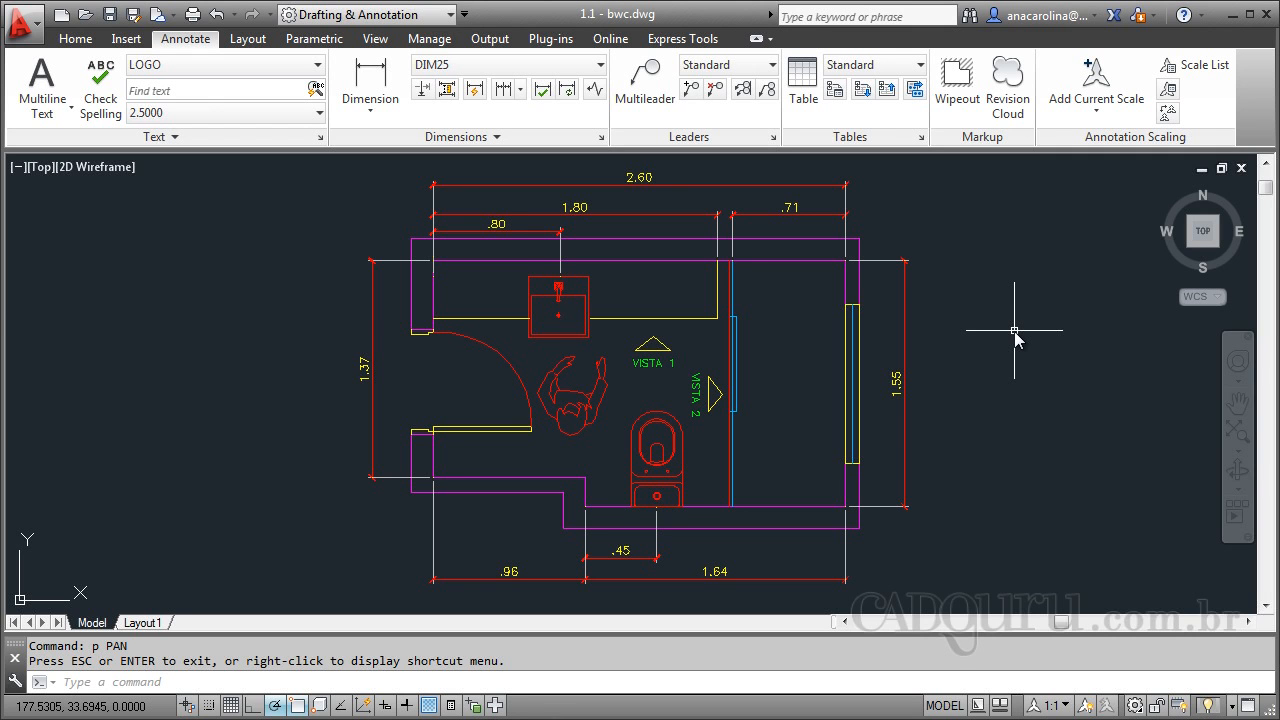
Start a block insertion, preview the 1990cct drawing files in the acqua-plus folder, and choose the plan-view file 1990cct_p.dwg
text(I)
key(Return)
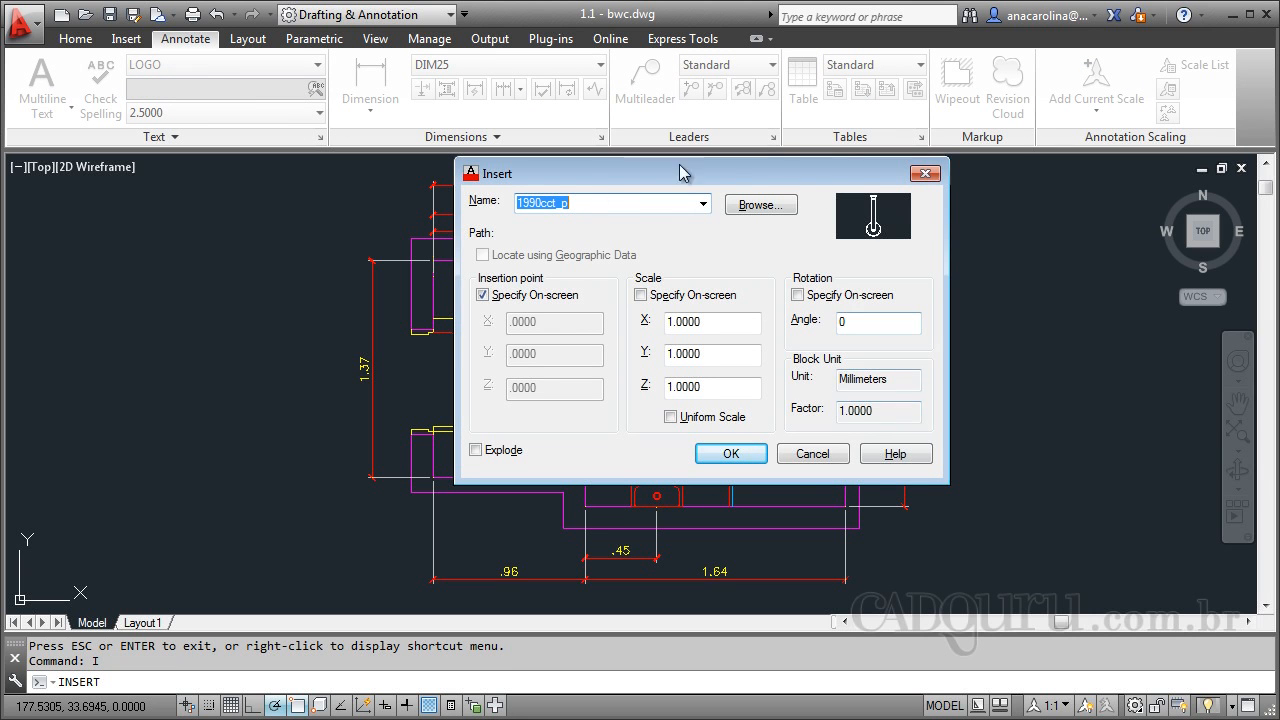
click(760, 206)
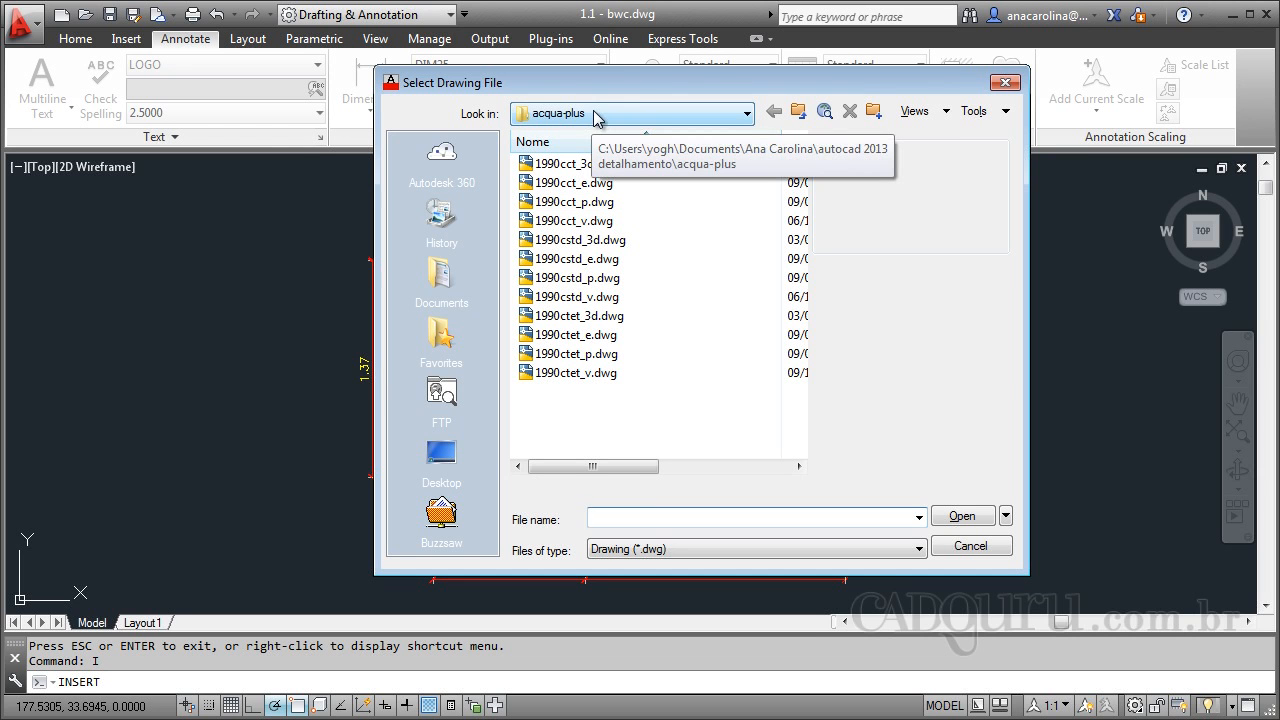
click(576, 168)
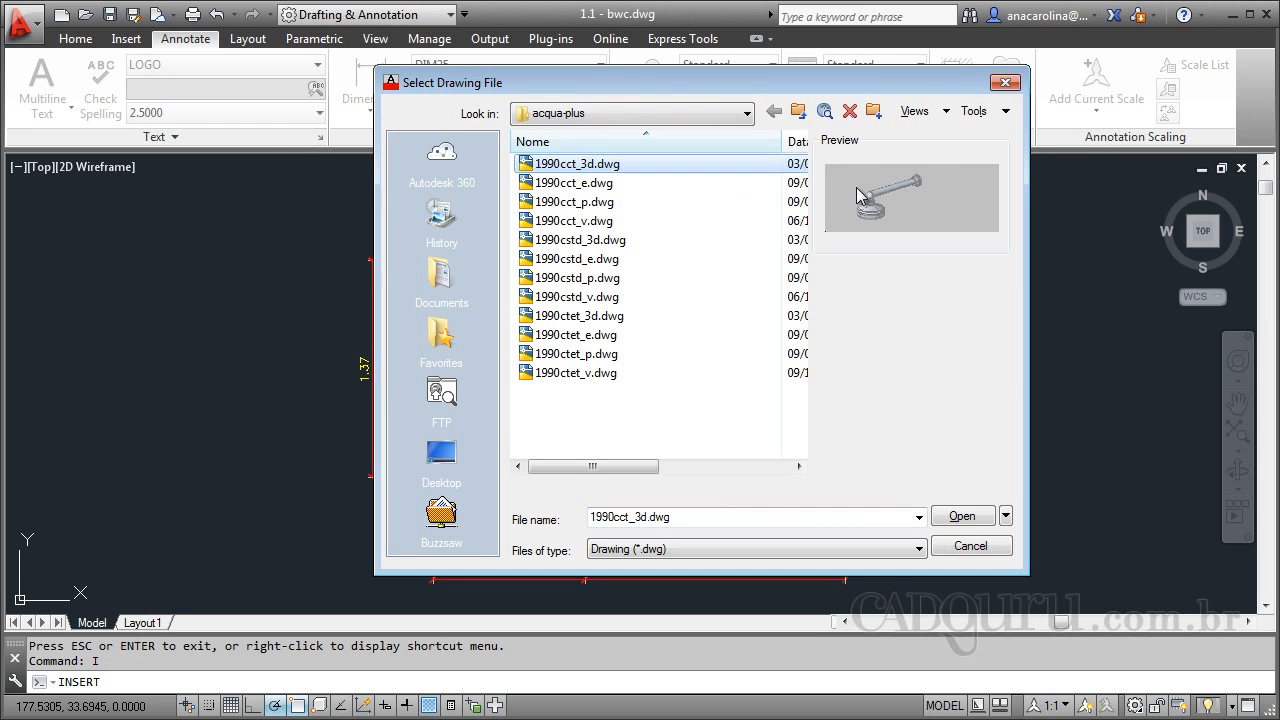
click(600, 182)
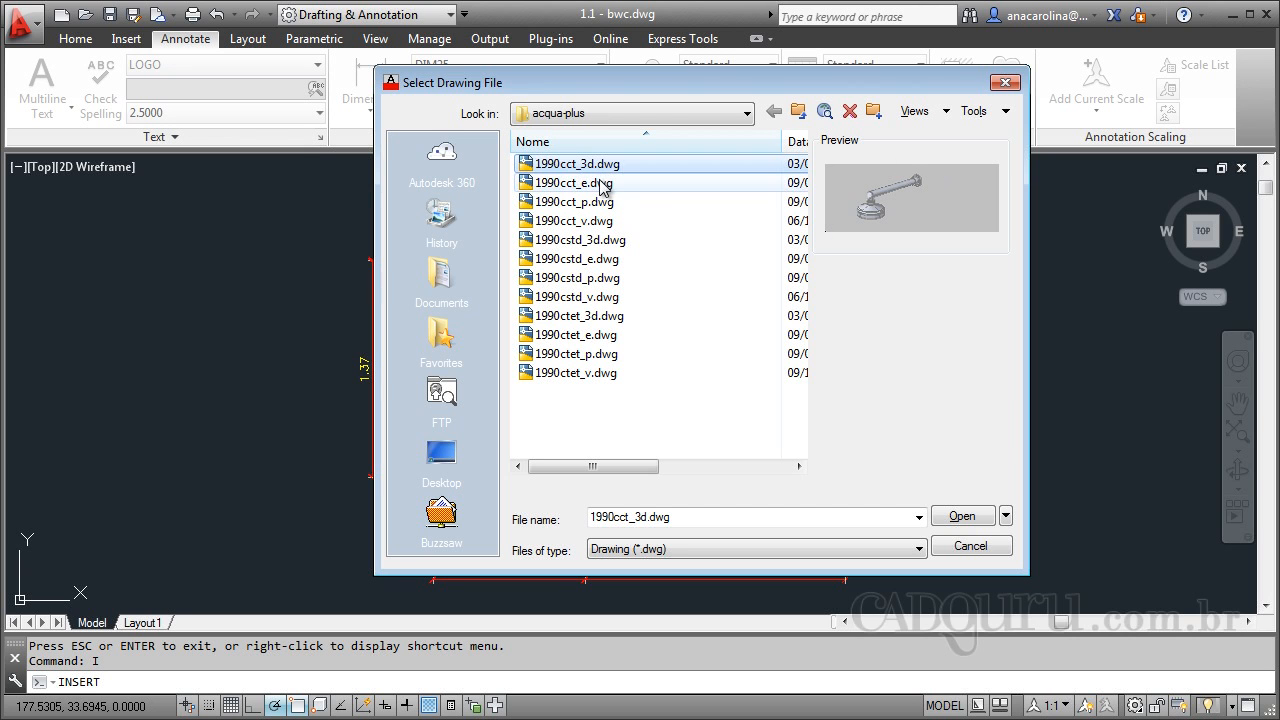
click(622, 202)
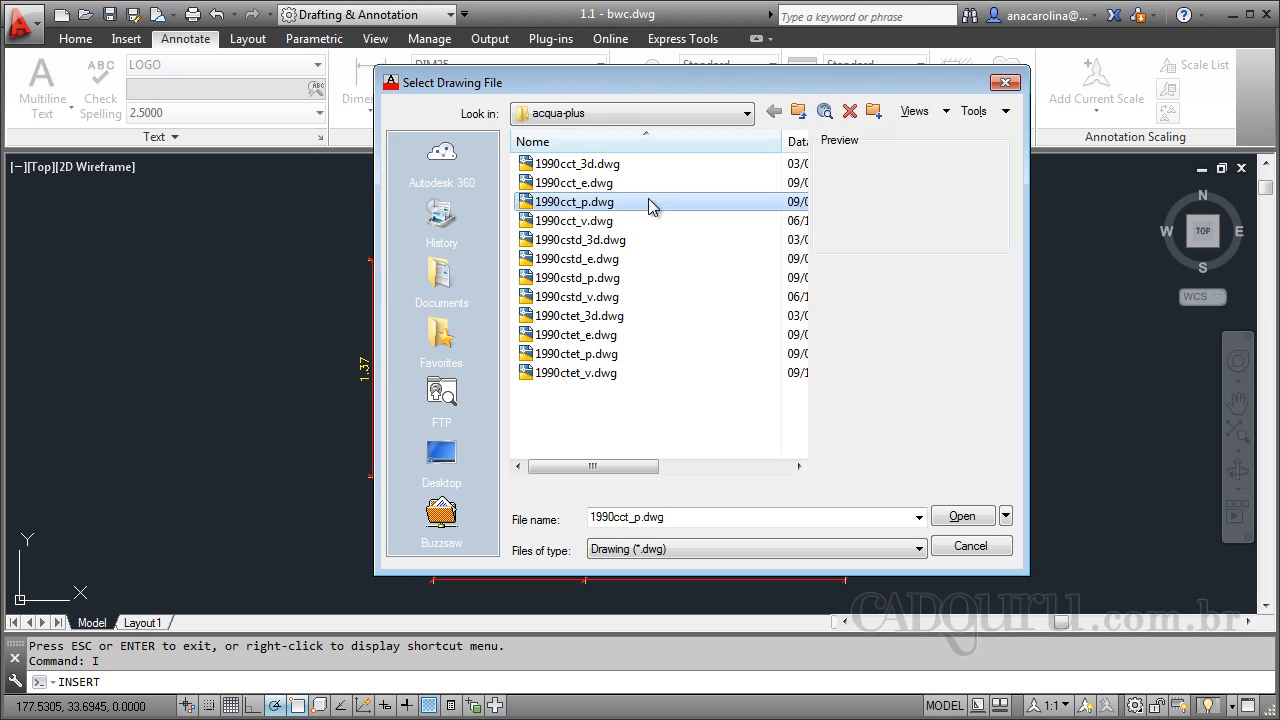
click(590, 222)
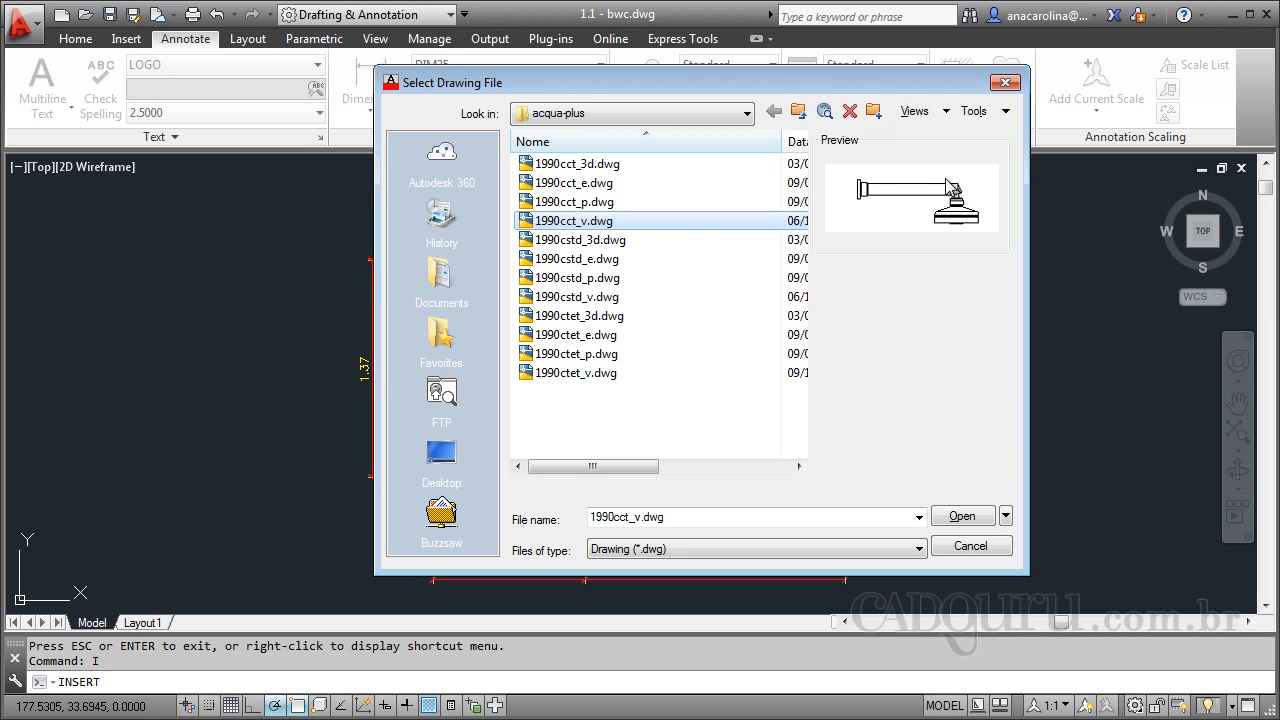
click(605, 203)
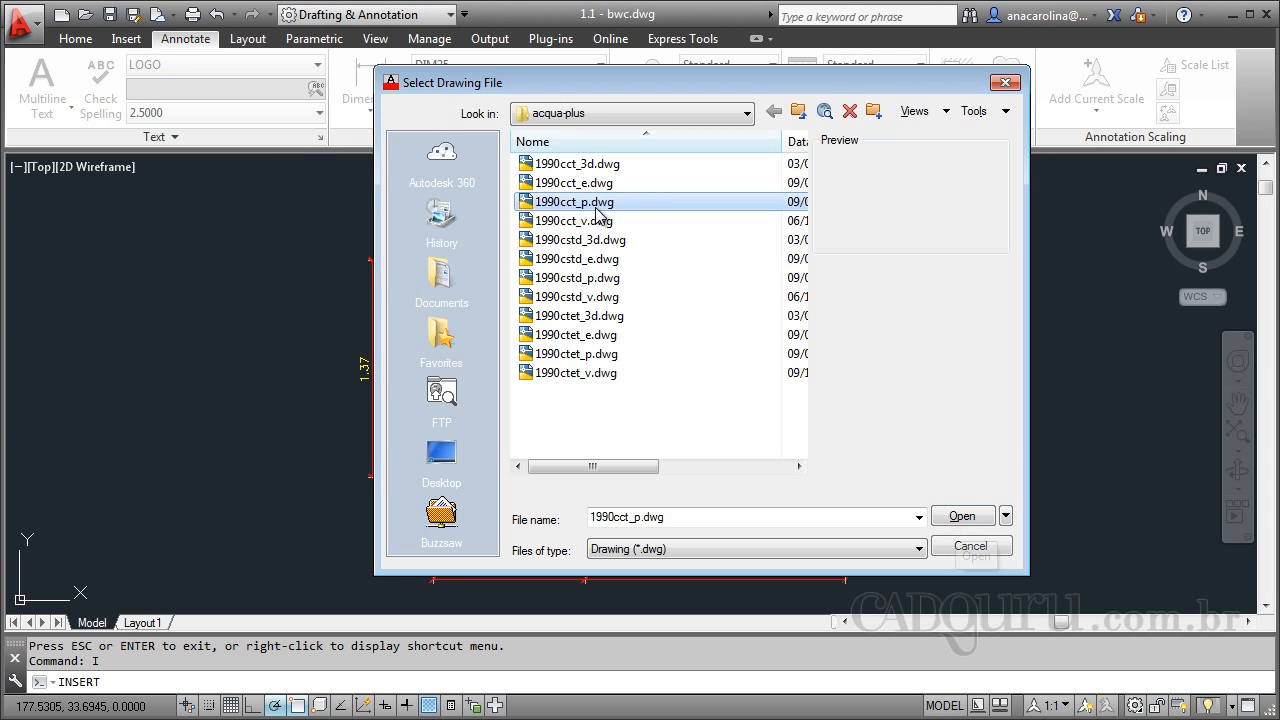
click(955, 516)
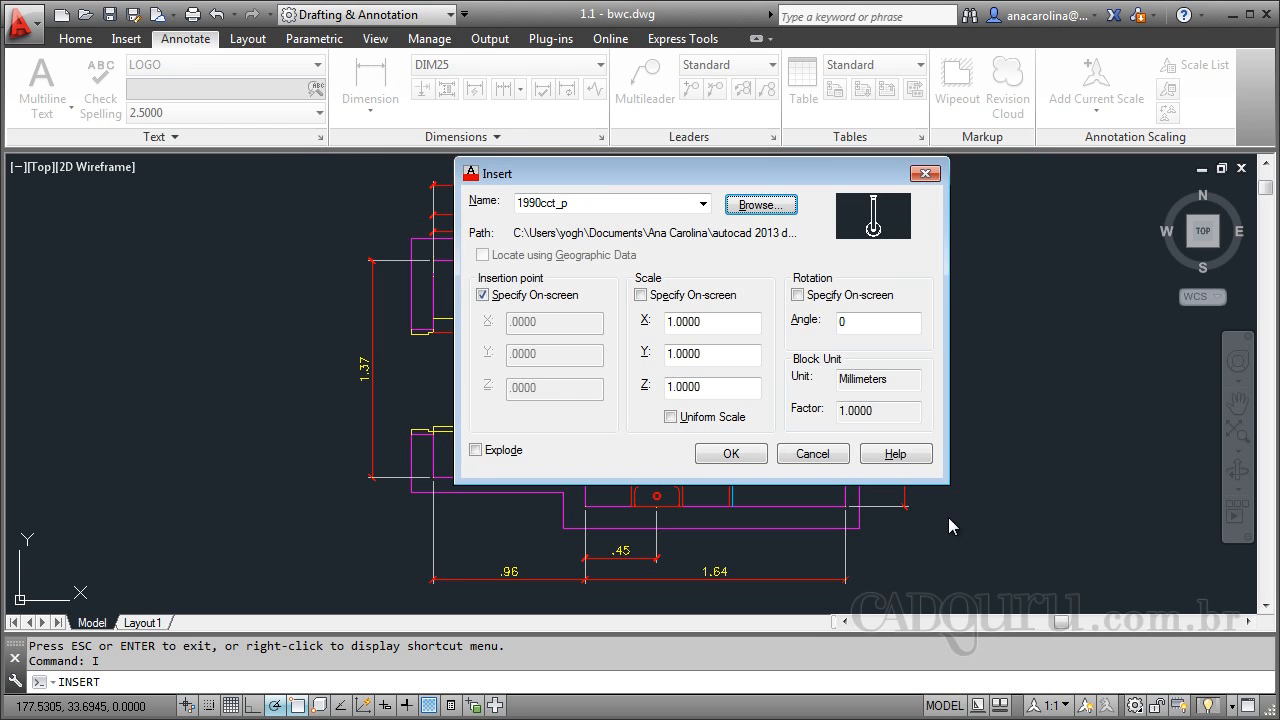
Redefine the existing 1990cct_p block and insert it in the middle of the shower area at scale 1 with no rotation
click(731, 455)
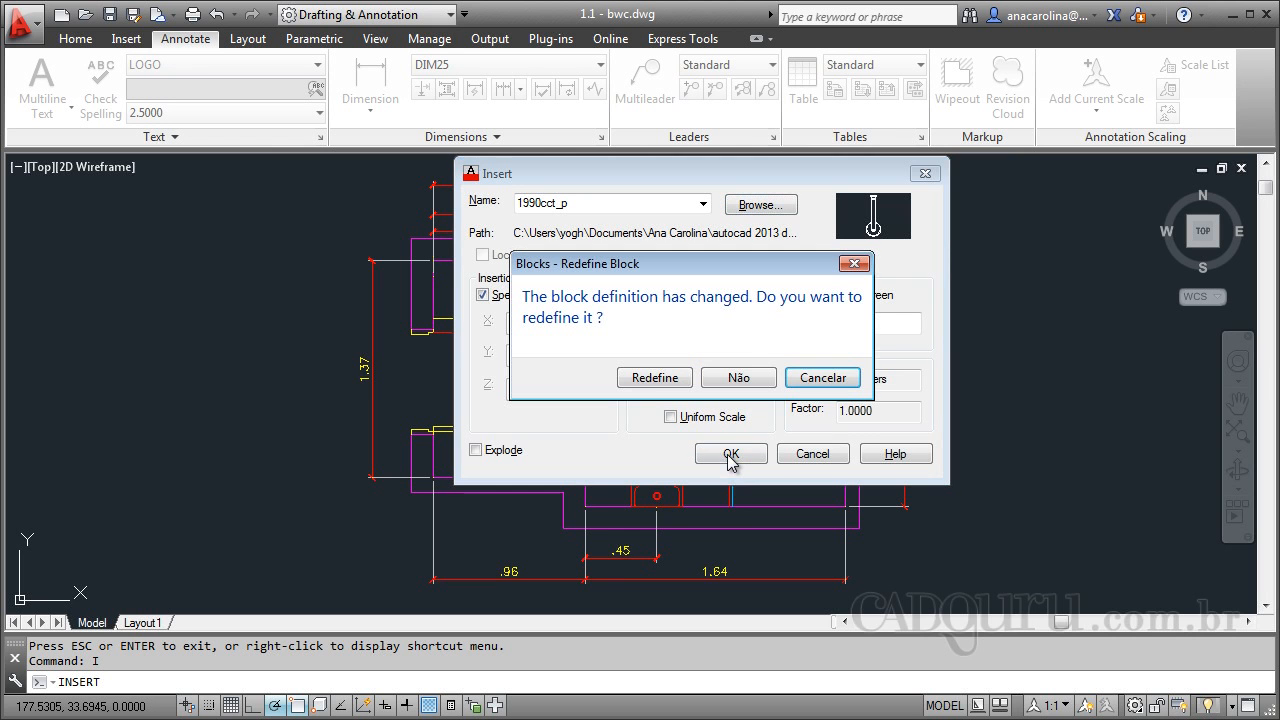
click(655, 379)
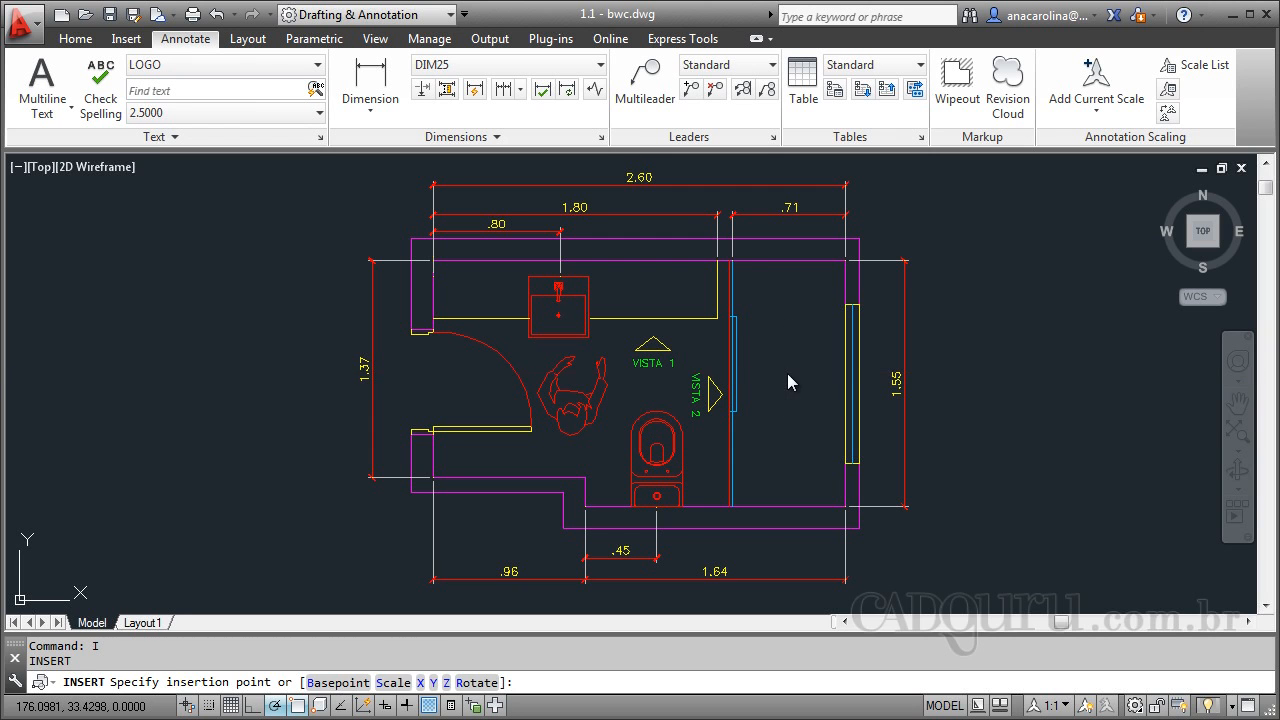
key(Escape)
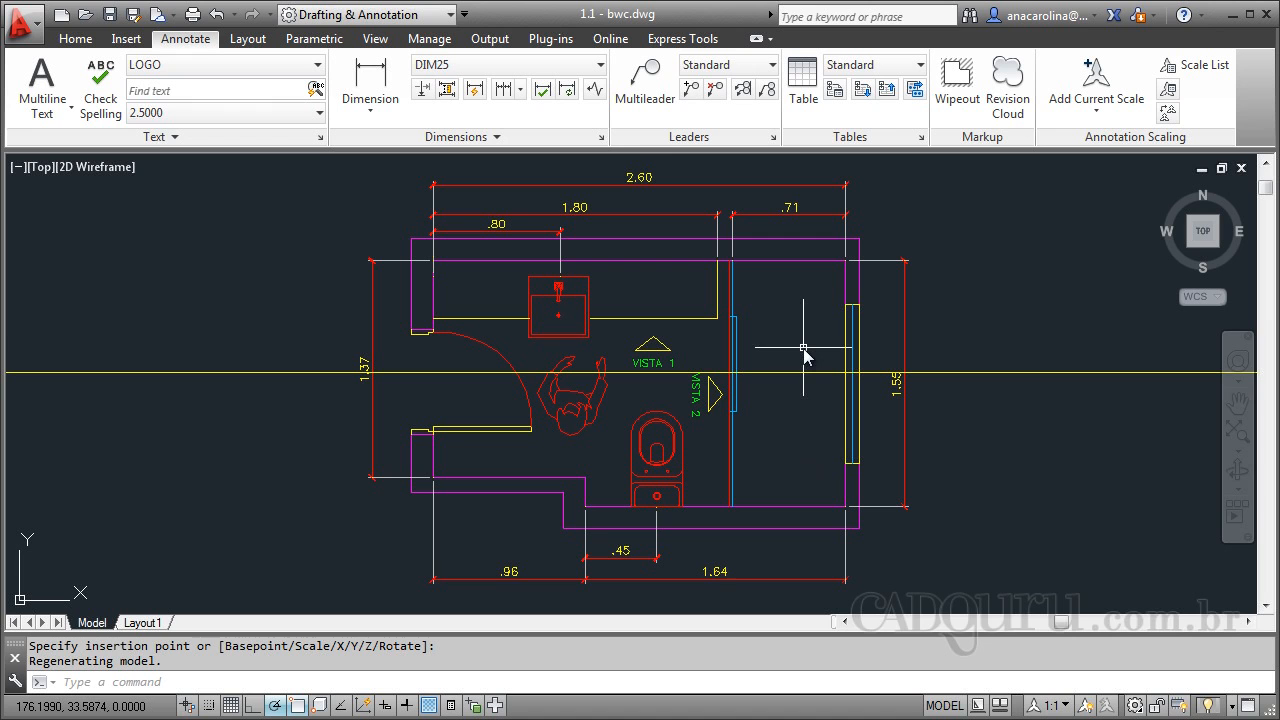
Scale the inserted shower head block by .001 from its insertion point in the middle of the shower area
text(sc)
key(Return)
click(798, 353)
click(760, 457)
key(Return)
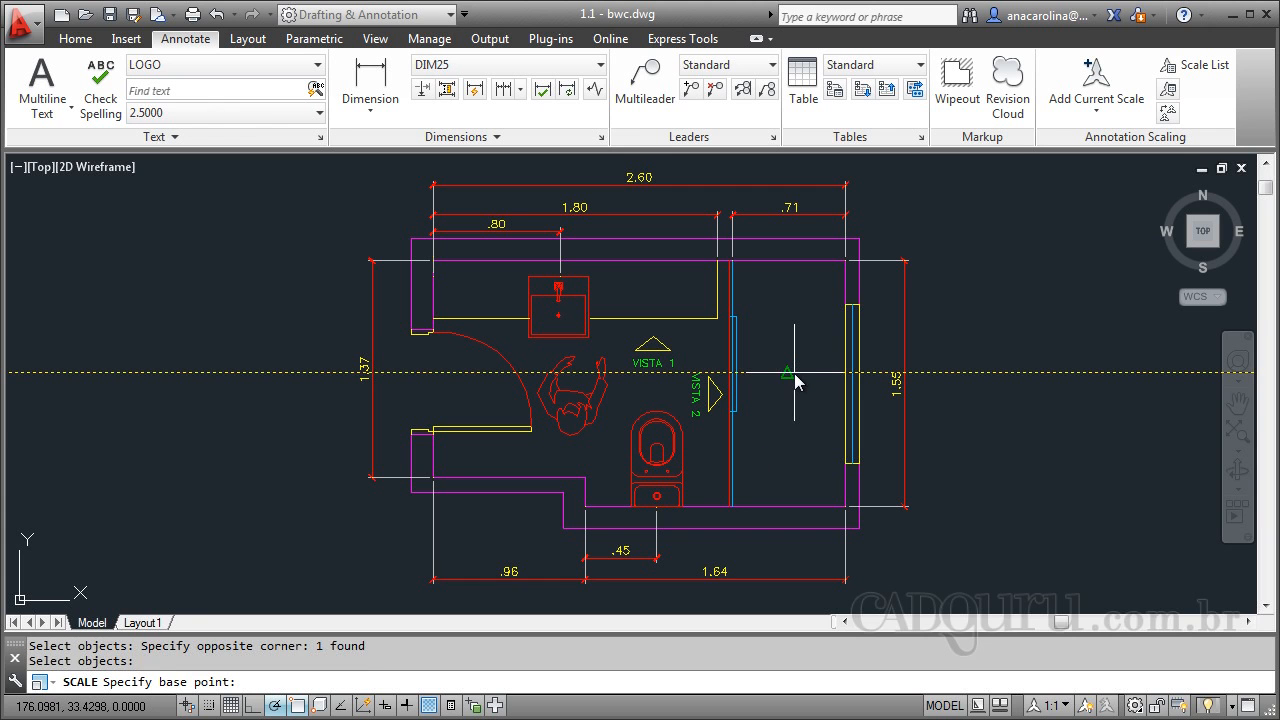
click(788, 373)
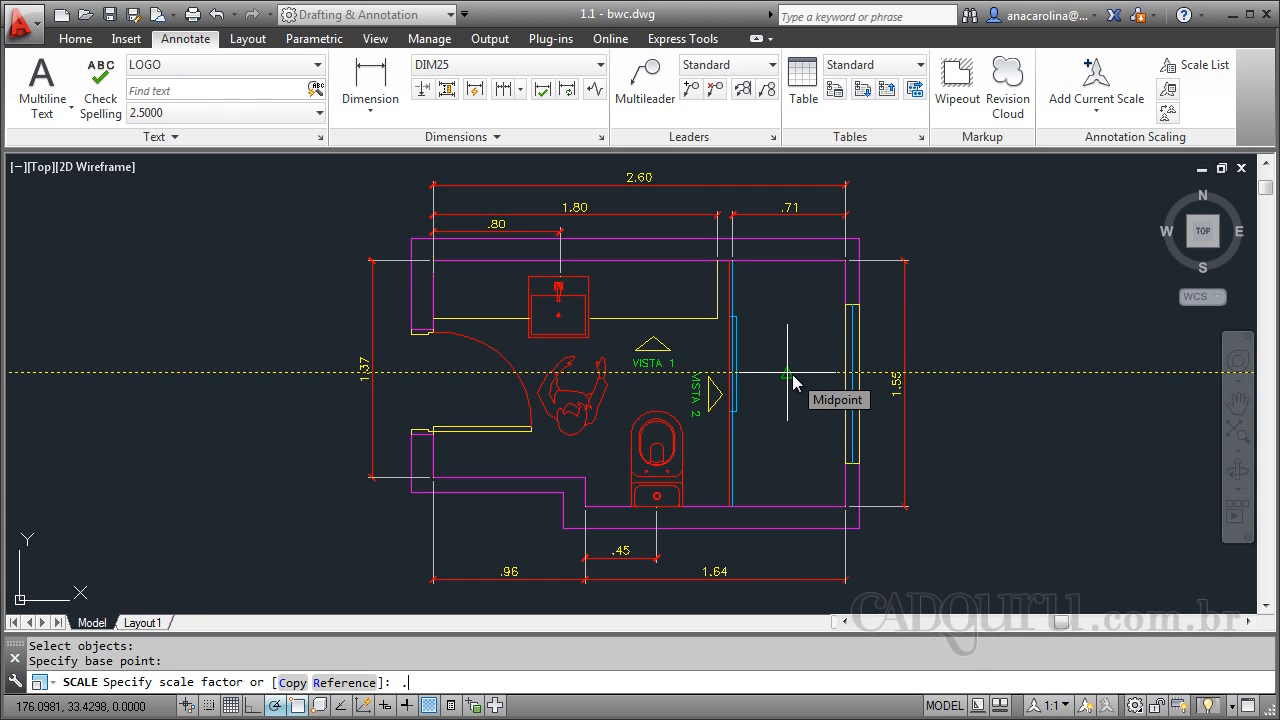
key(Return)
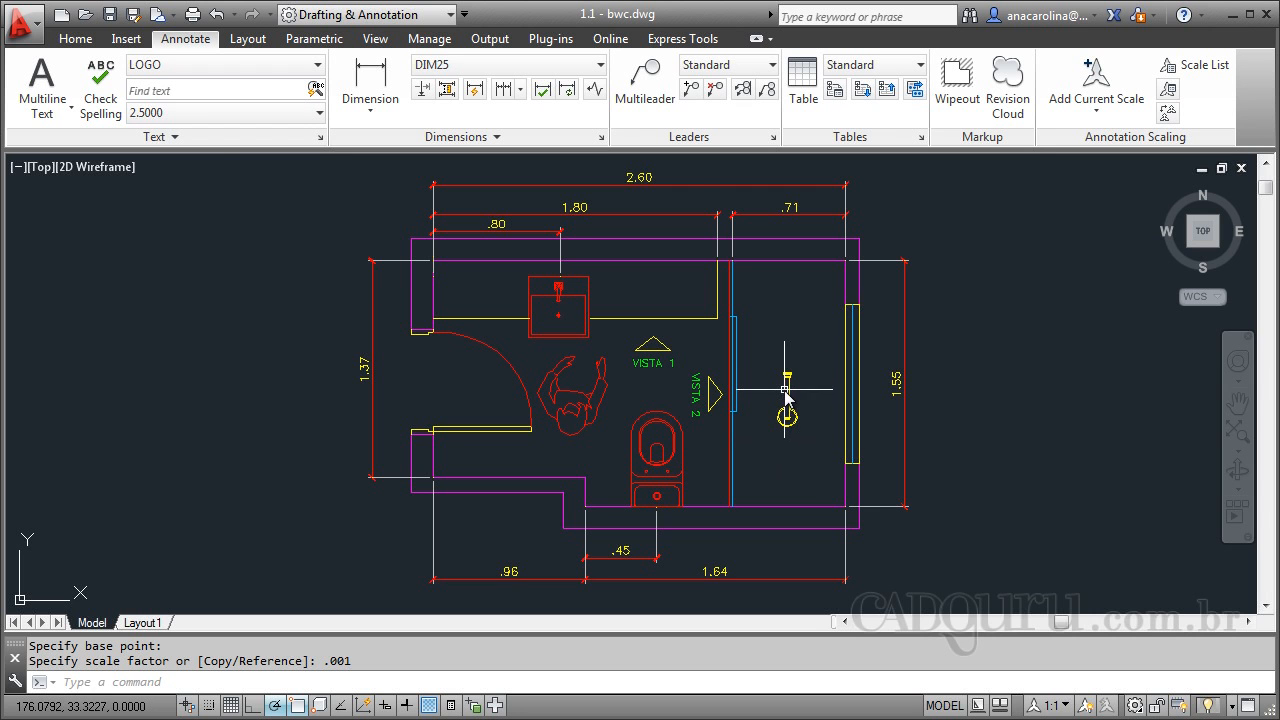
Rotate the shower head block 180° about its wall-mount end so the head points up in the plan
scroll(786, 395, up, 5)
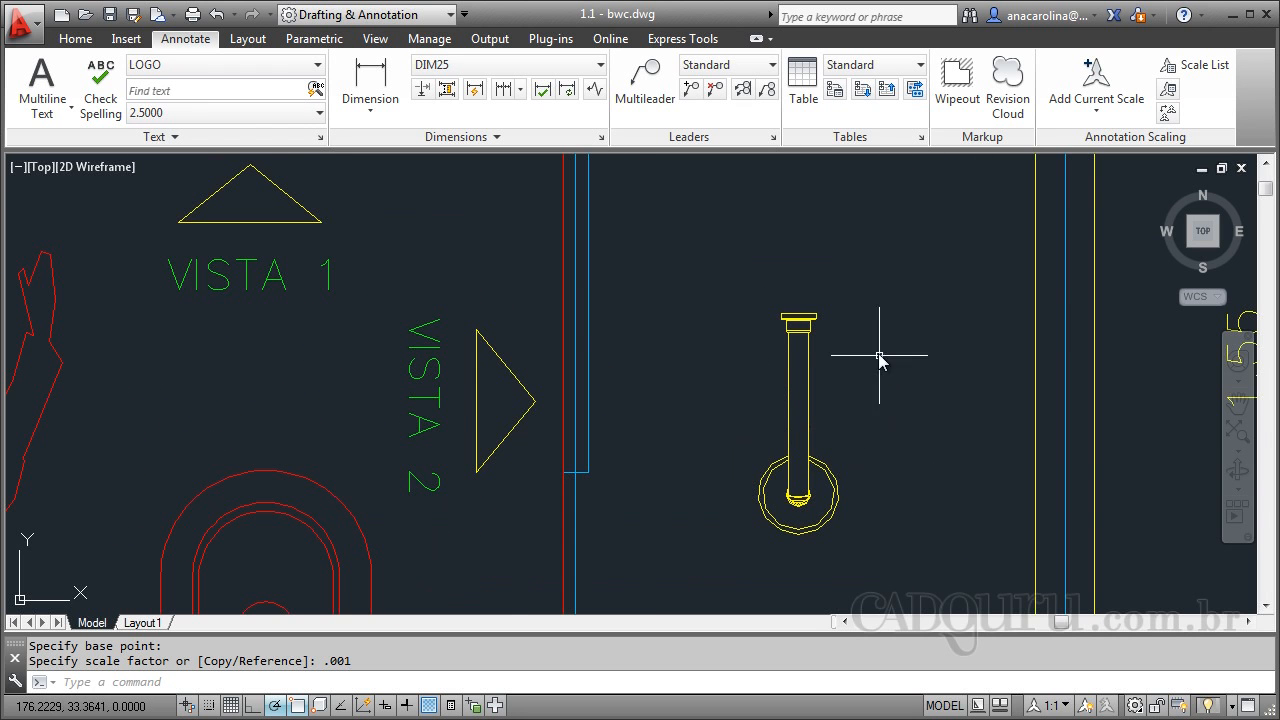
scroll(701, 310, down, 4)
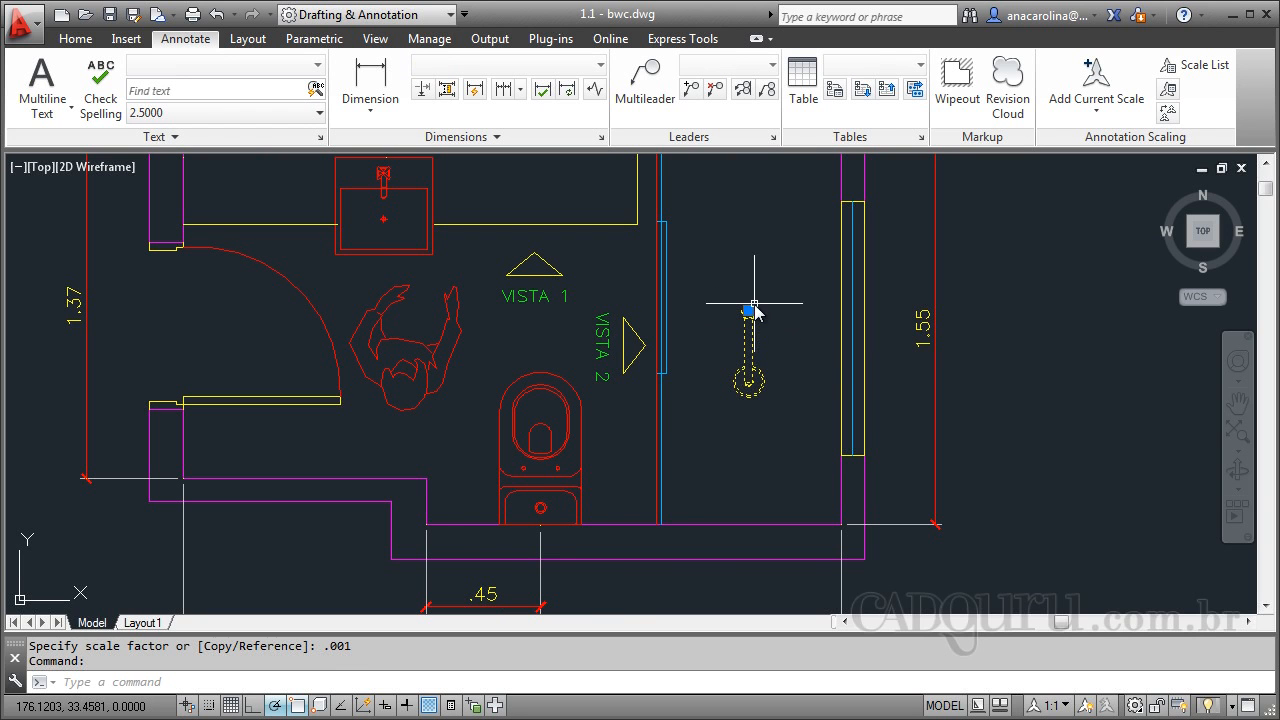
key(Return)
click(749, 312)
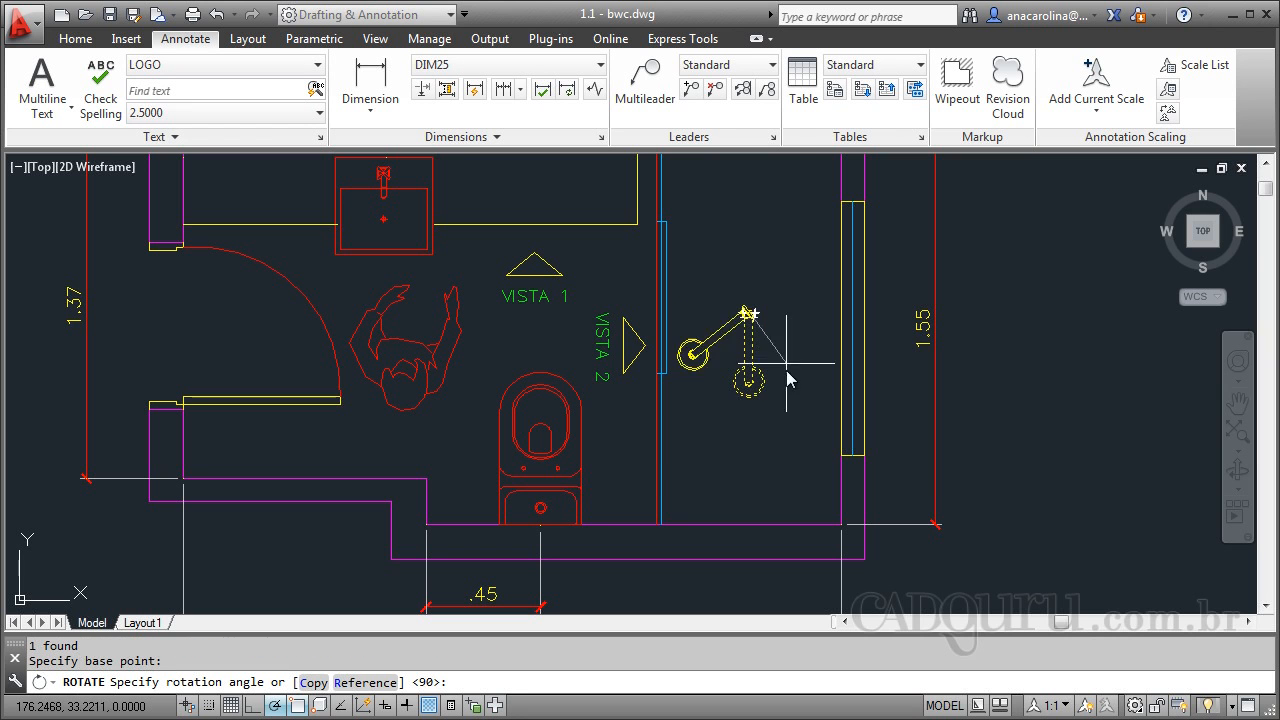
click(566, 313)
Move the shower head's mount onto the shower's lower inner wall, and nudge it slightly to the right
click(749, 305)
click(749, 310)
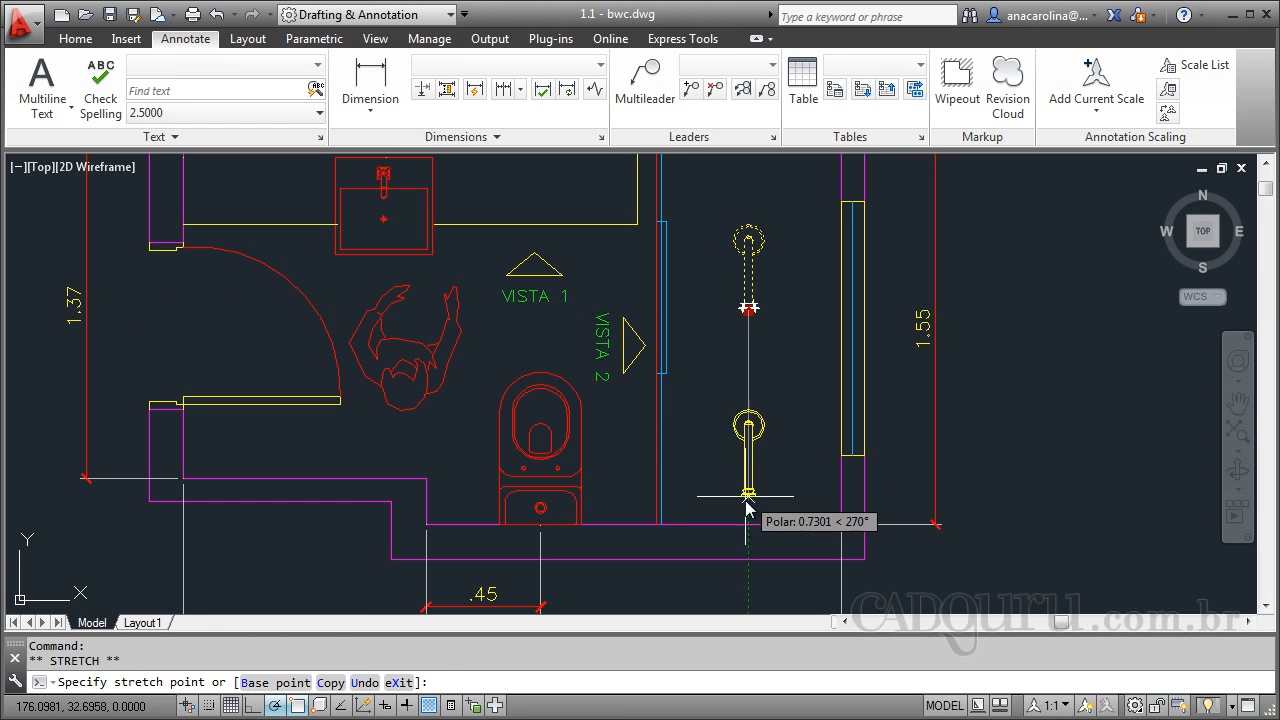
click(749, 524)
text(m)
key(Return)
click(740, 362)
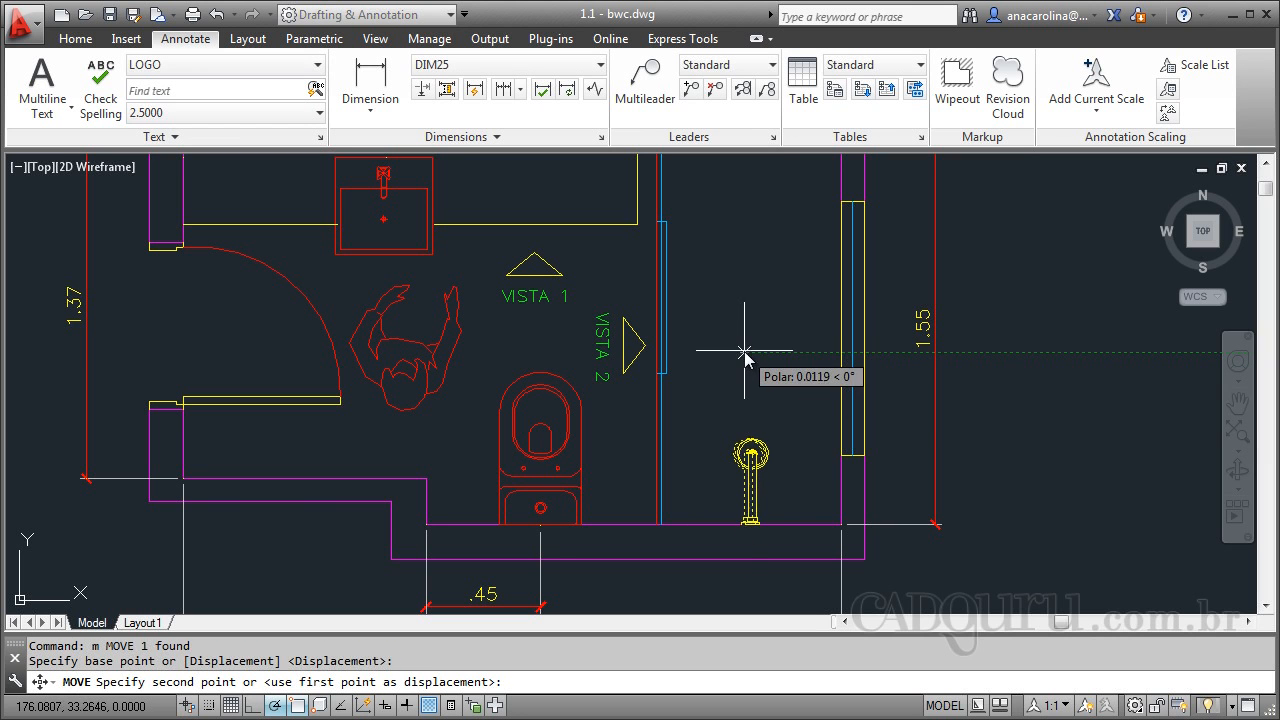
scroll(746, 352, down, 2)
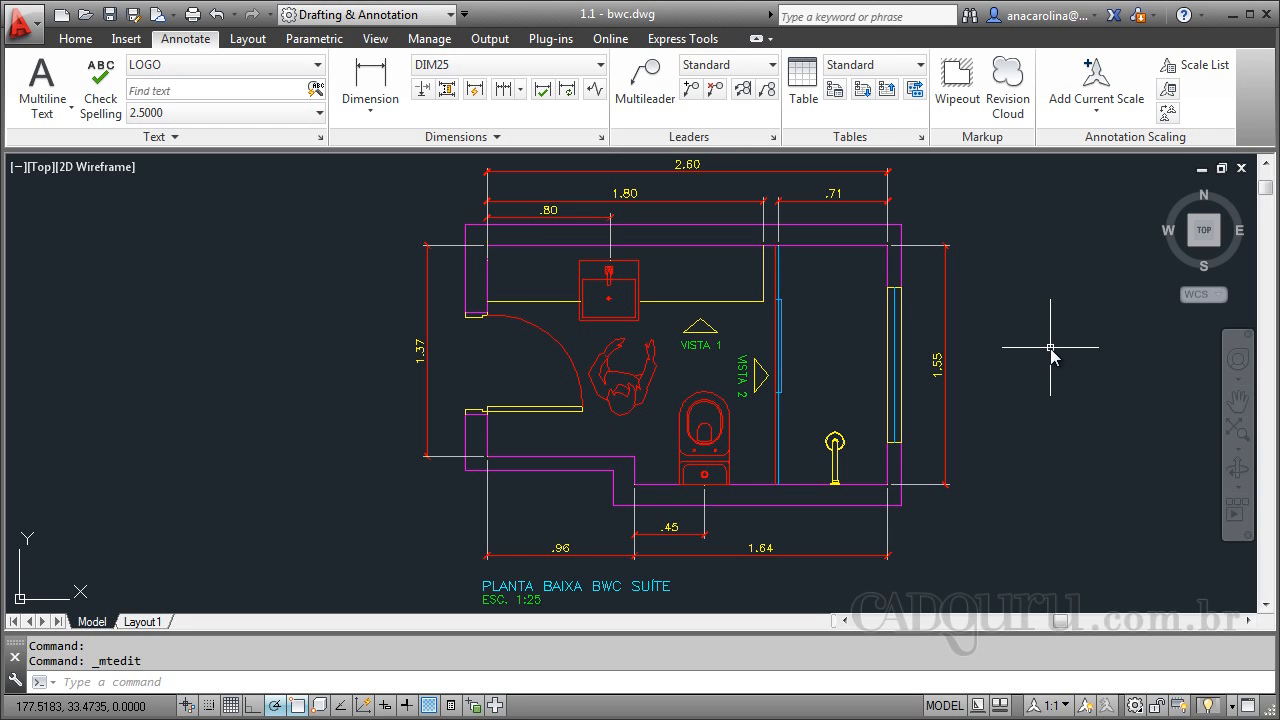
Start a hatch and set its pattern to AR-SAND
key(Return)
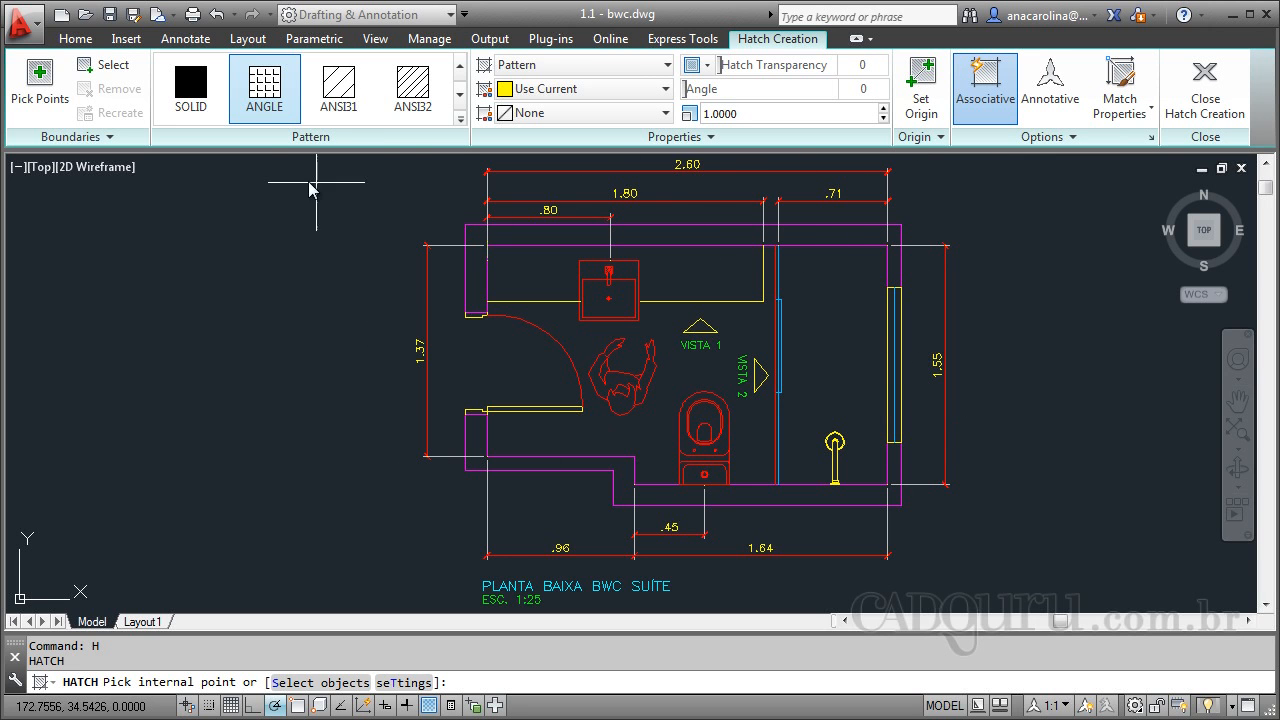
click(458, 120)
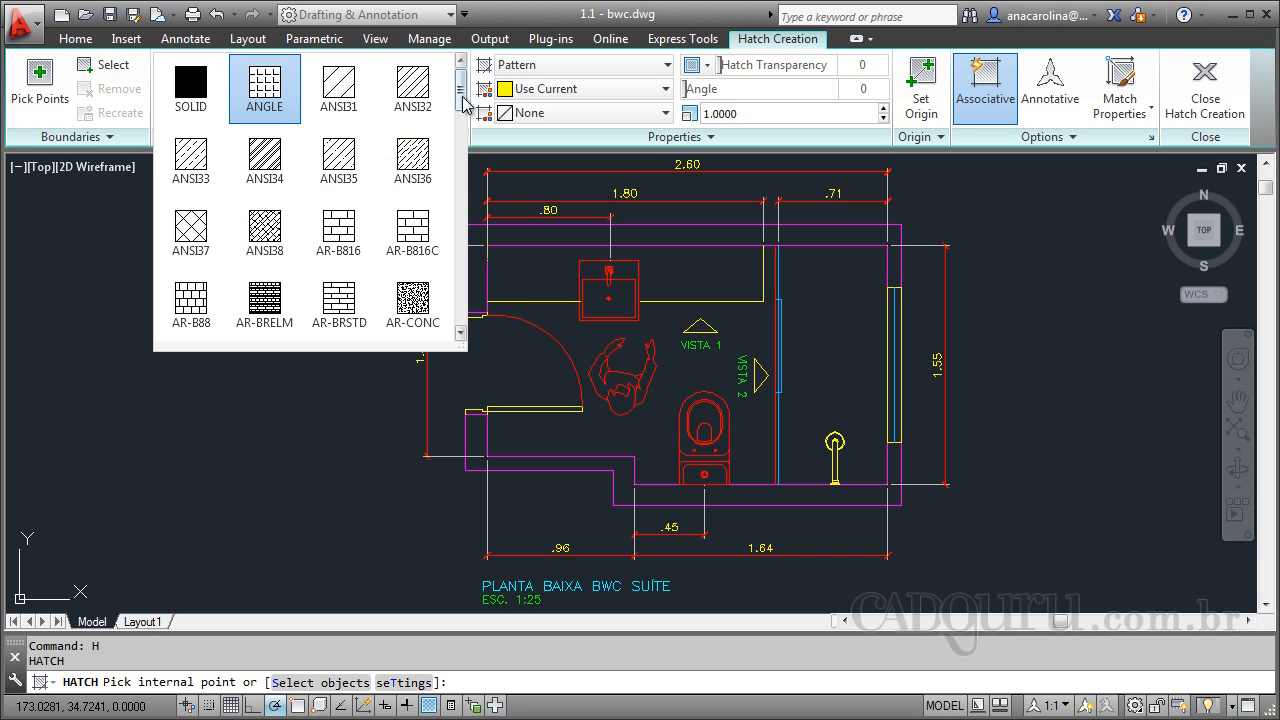
drag(463, 97, 463, 125)
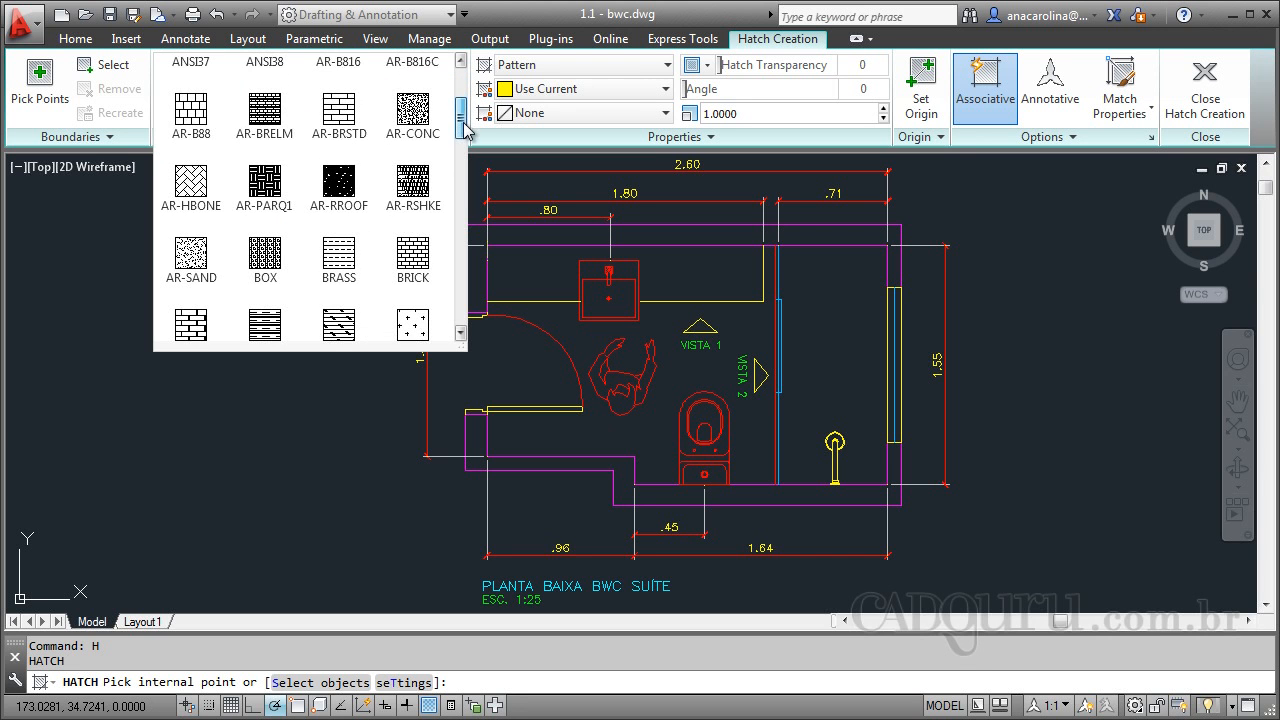
click(196, 266)
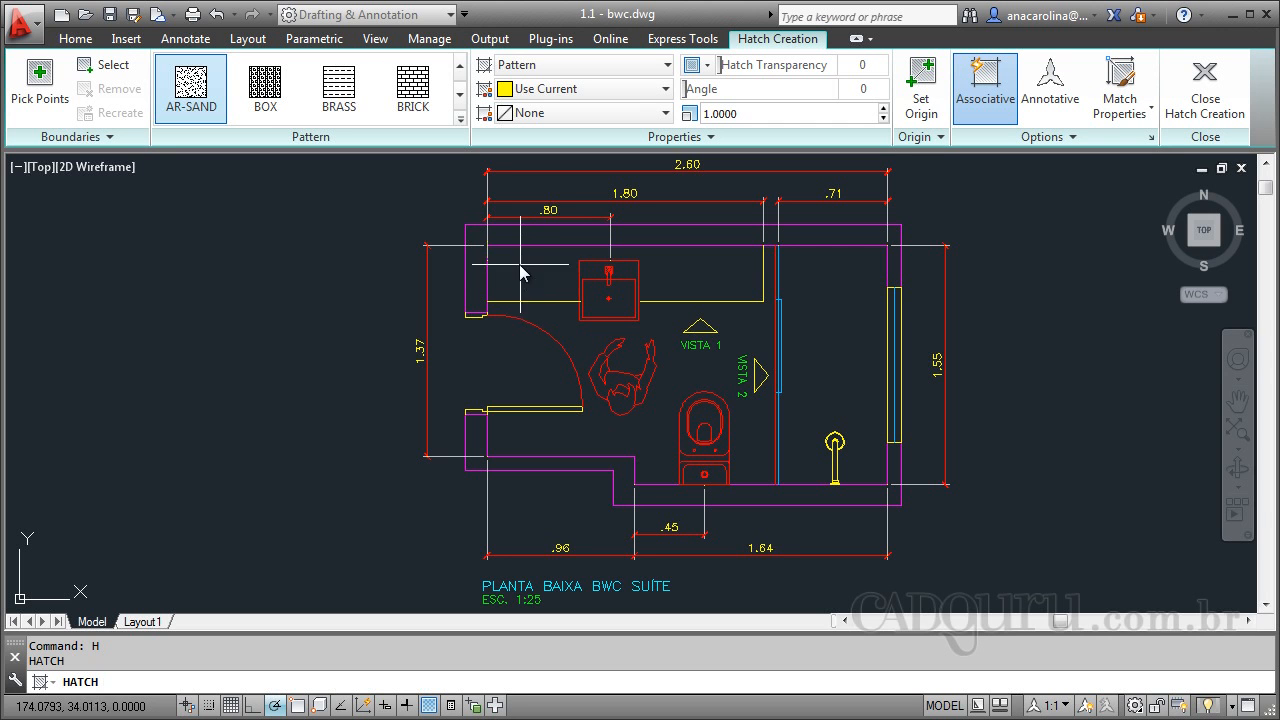
Try to hatch the sink countertop by picking a point inside it to the left of the basin
scroll(686, 262, up, 4)
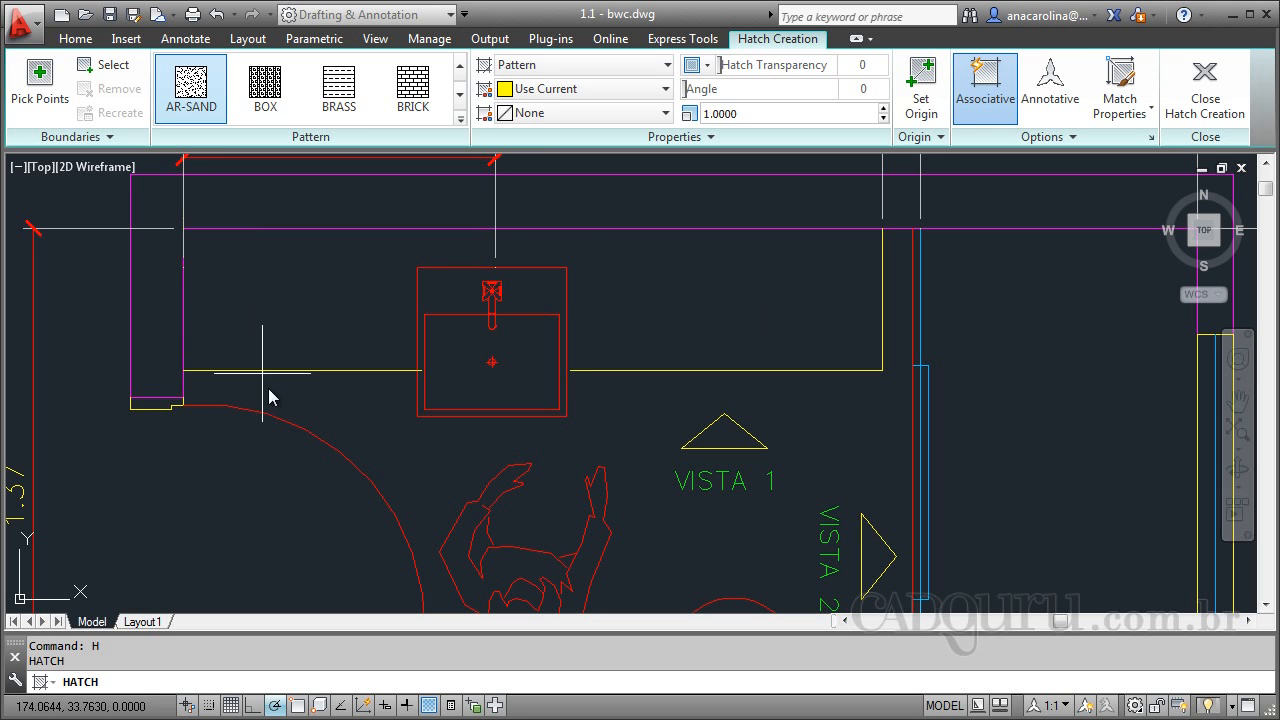
click(311, 306)
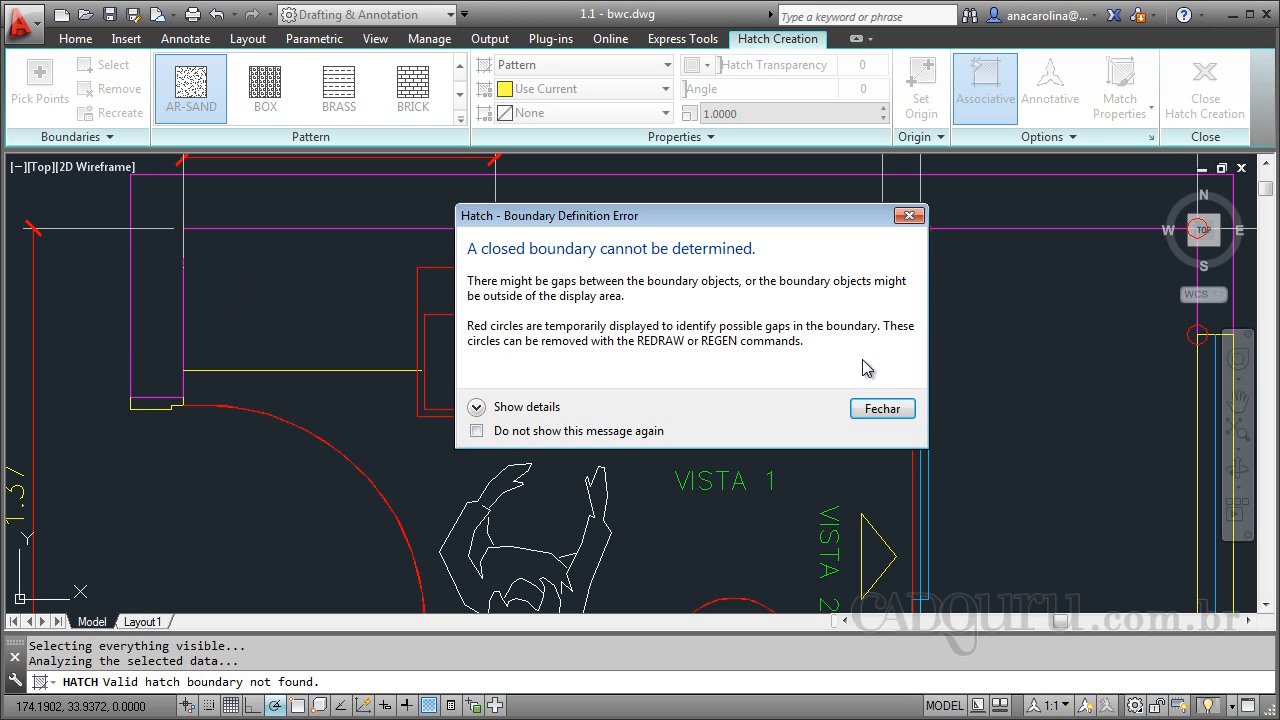
click(918, 214)
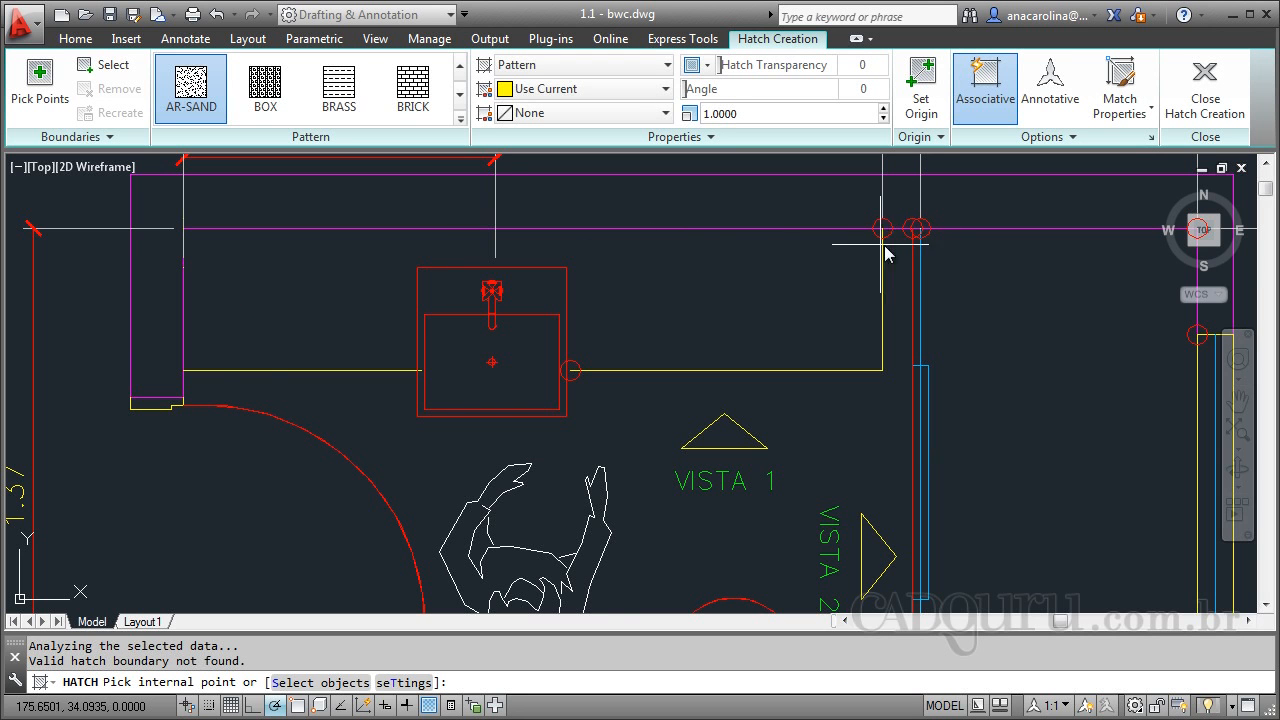
Cancel the hatch and try to extend the countertop's right edge to the upper inner wall line
scroll(943, 230, up, 8)
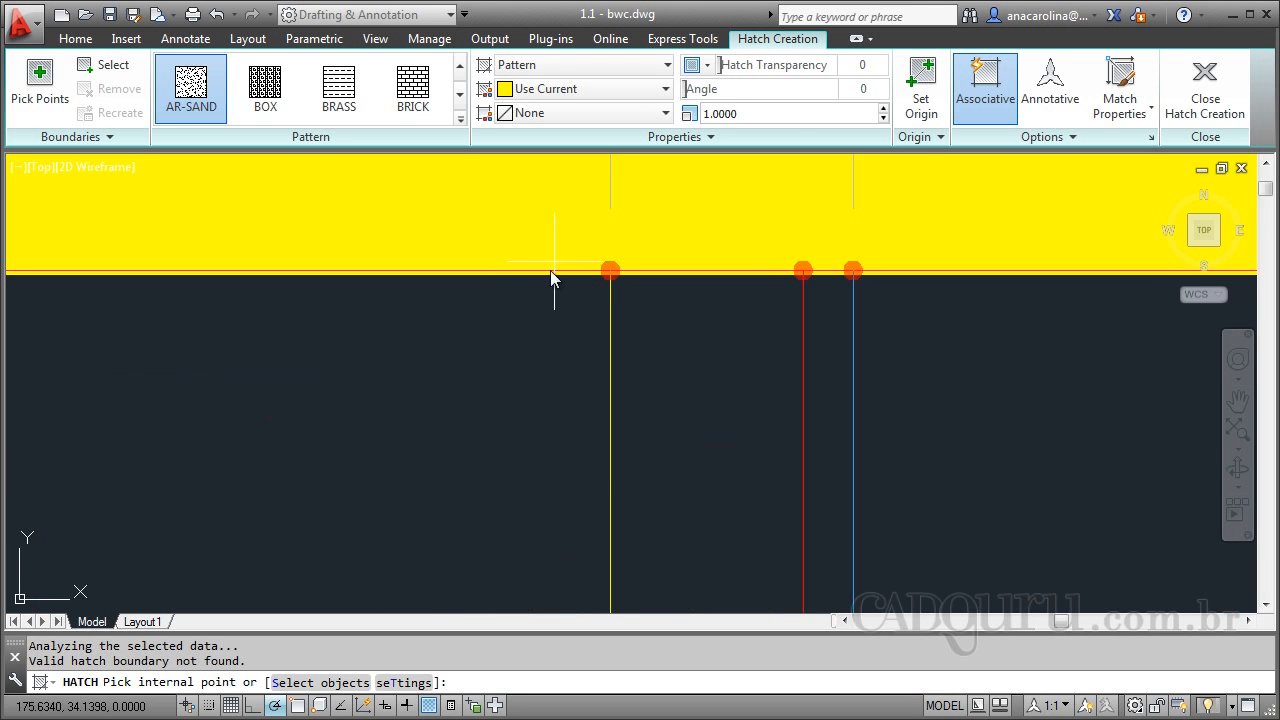
key(Escape)
scroll(696, 268, down, 5)
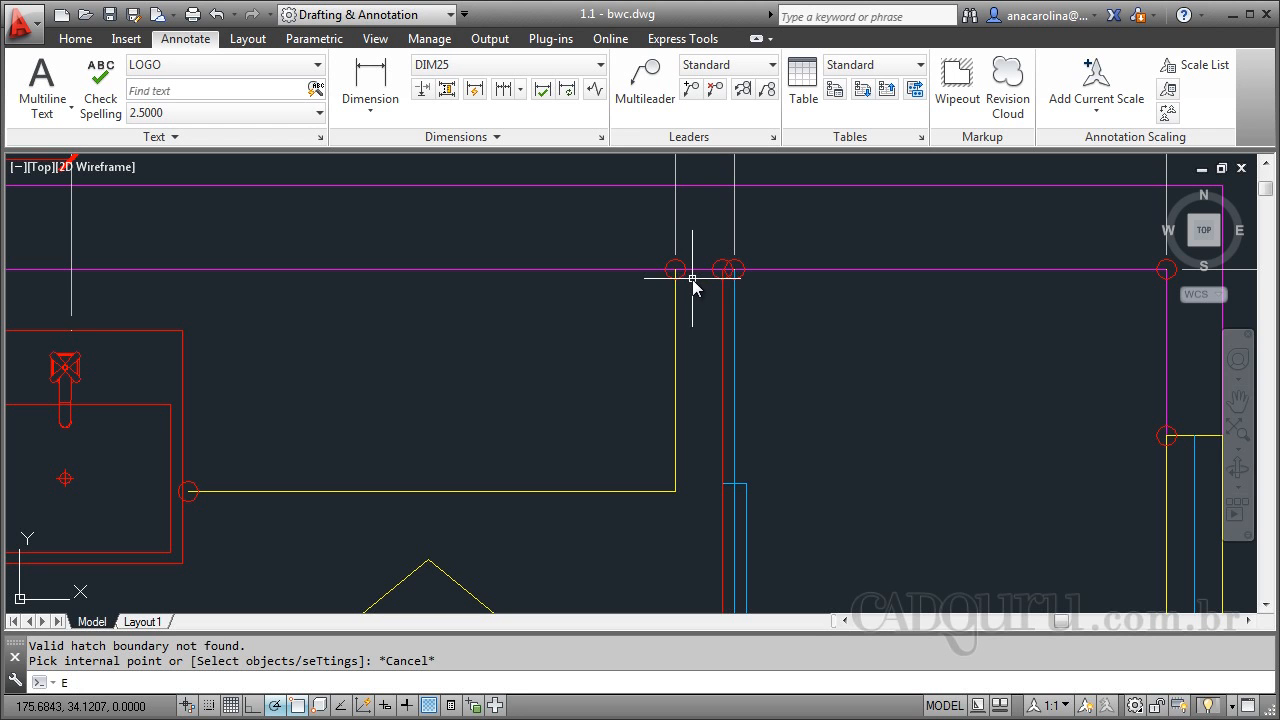
text(X)
key(Return)
click(695, 270)
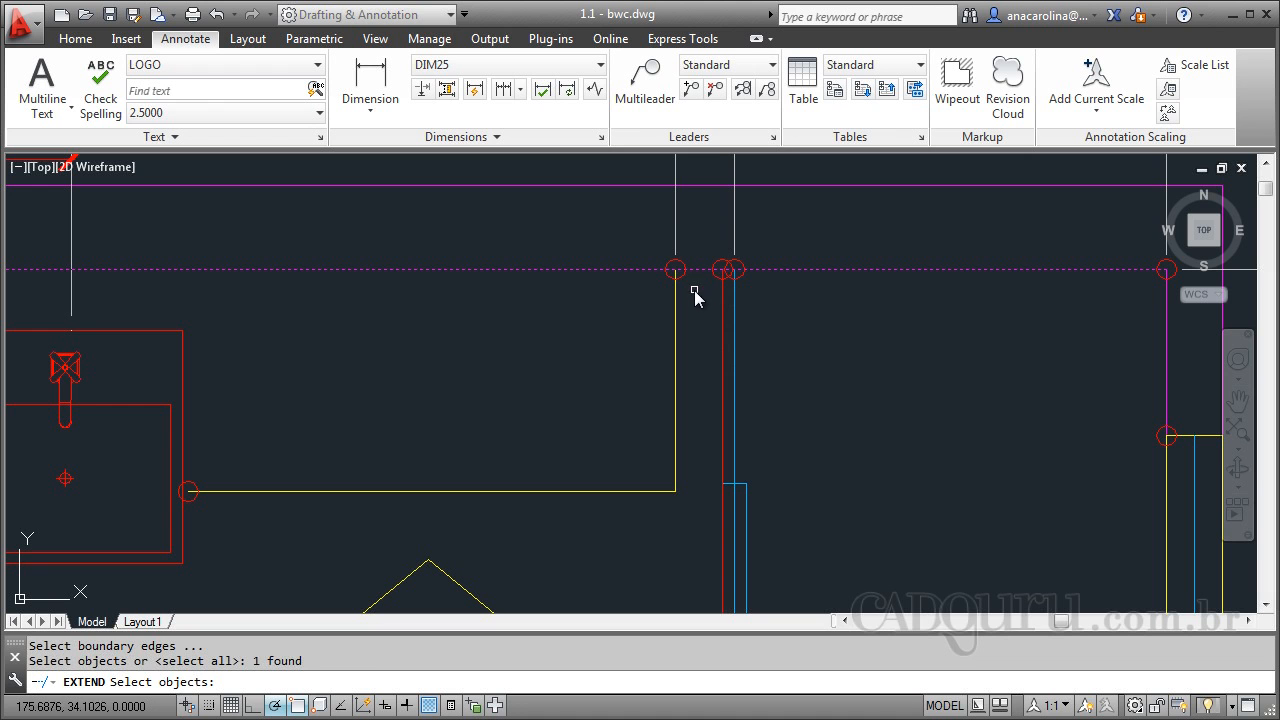
key(Return)
click(677, 297)
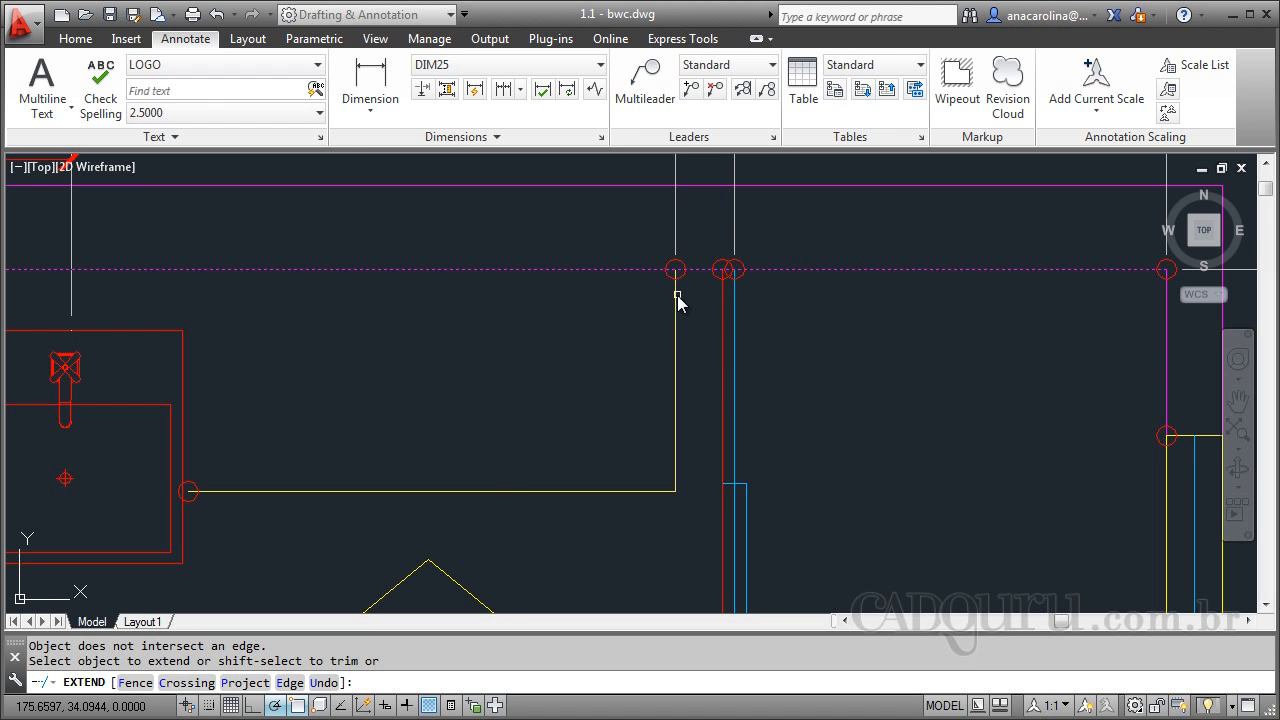
scroll(700, 290, down, 3)
scroll(443, 286, up, 2)
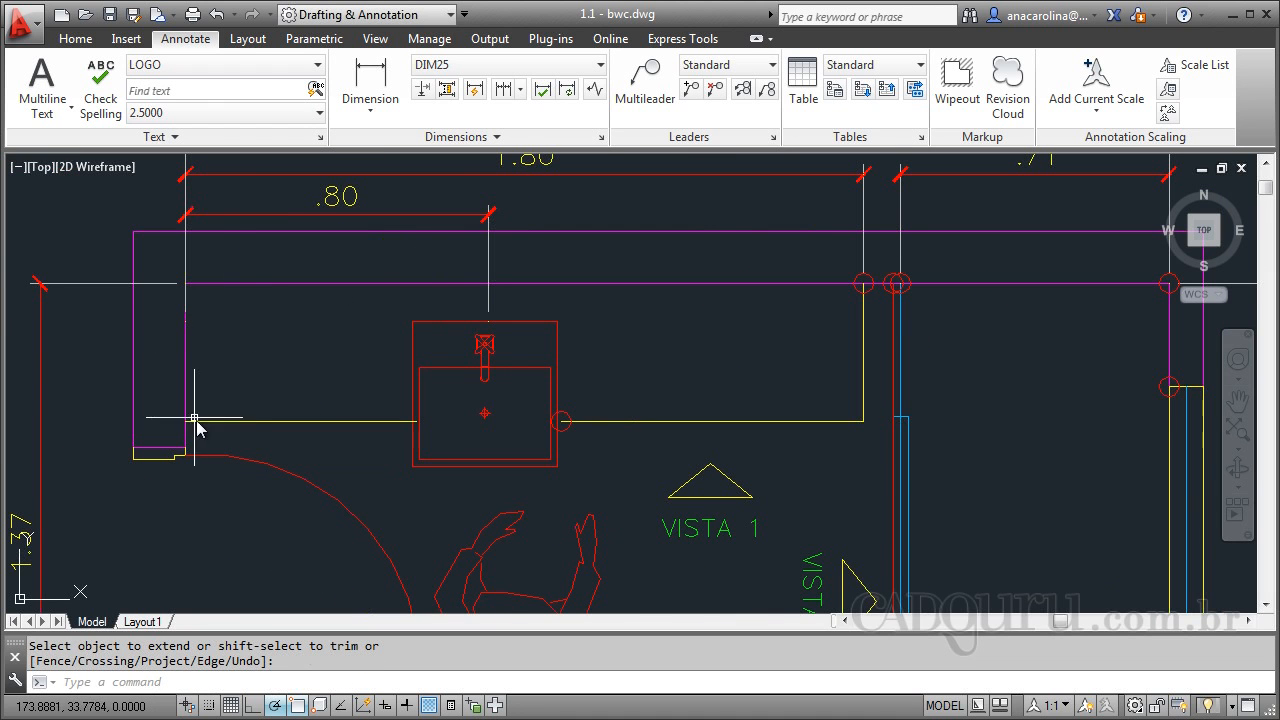
Stretch the countertop's front-edge line on the right of the basin so its end meets the sink's outer edge
scroll(545, 437, up, 5)
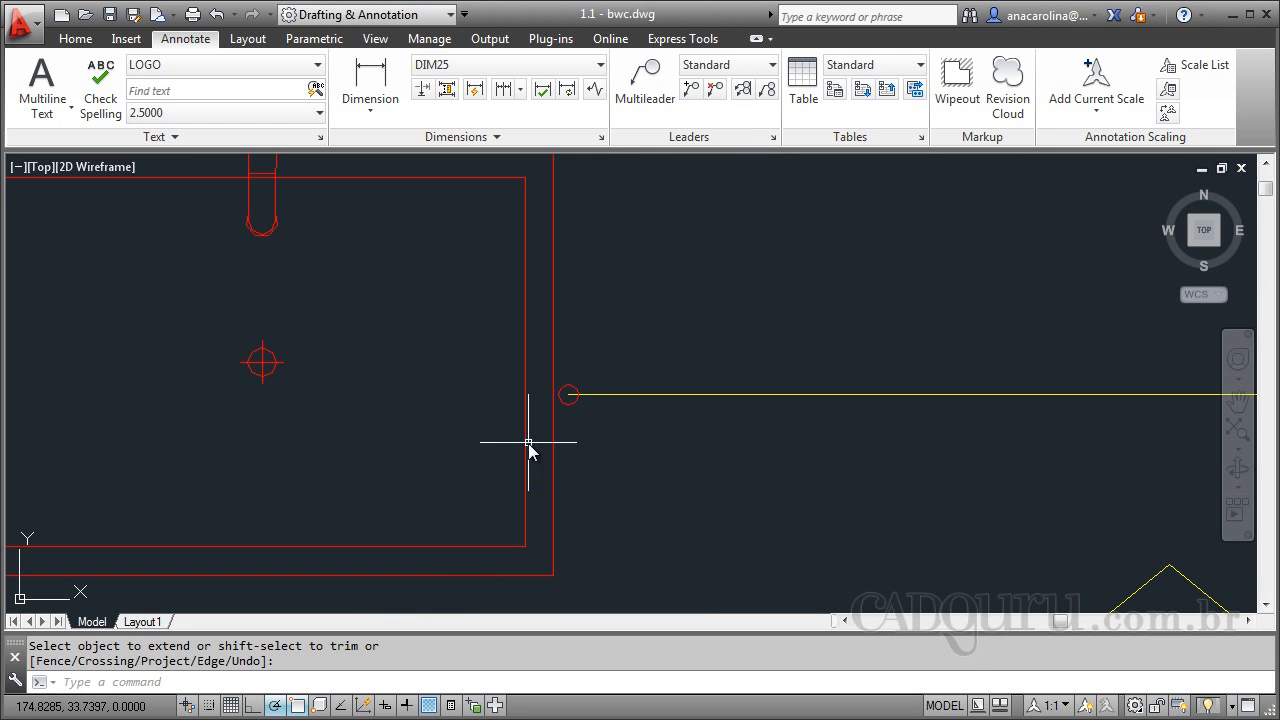
click(592, 408)
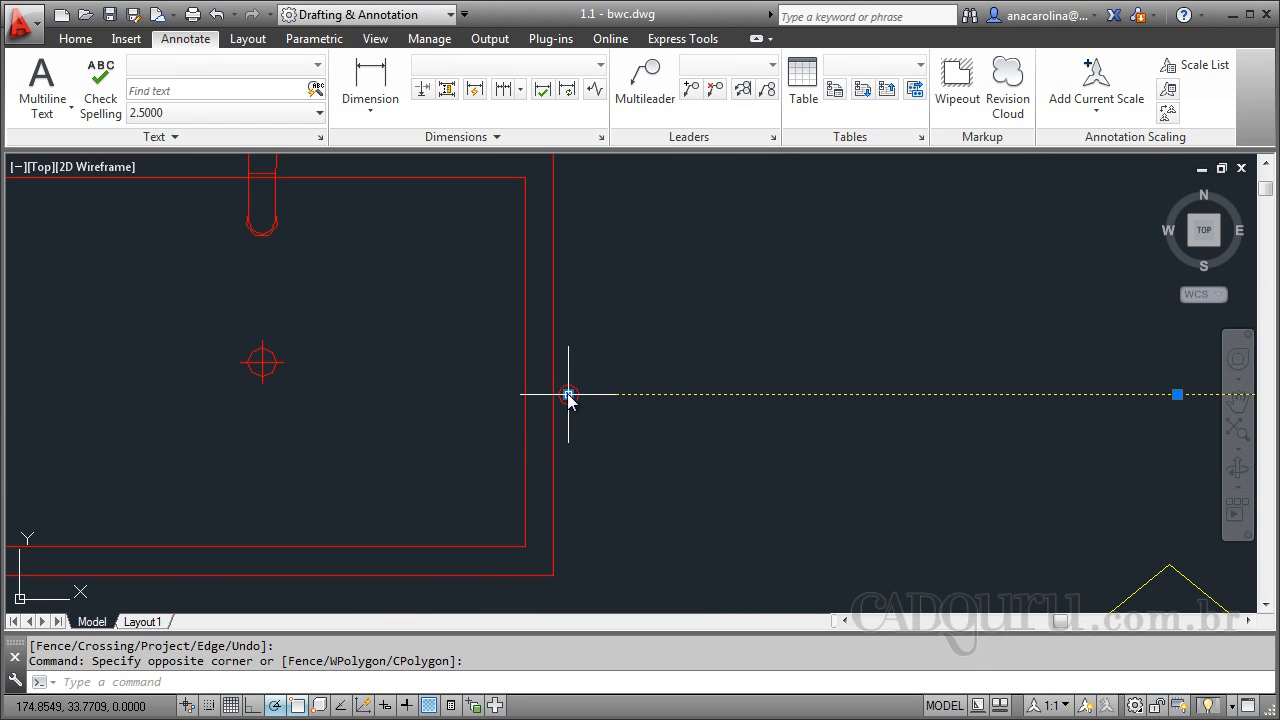
click(567, 393)
scroll(690, 372, down, 3)
scroll(480, 400, up, 4)
key(Escape)
click(595, 388)
click(625, 363)
key(Escape)
scroll(443, 423, down, 3)
scroll(556, 425, up, 3)
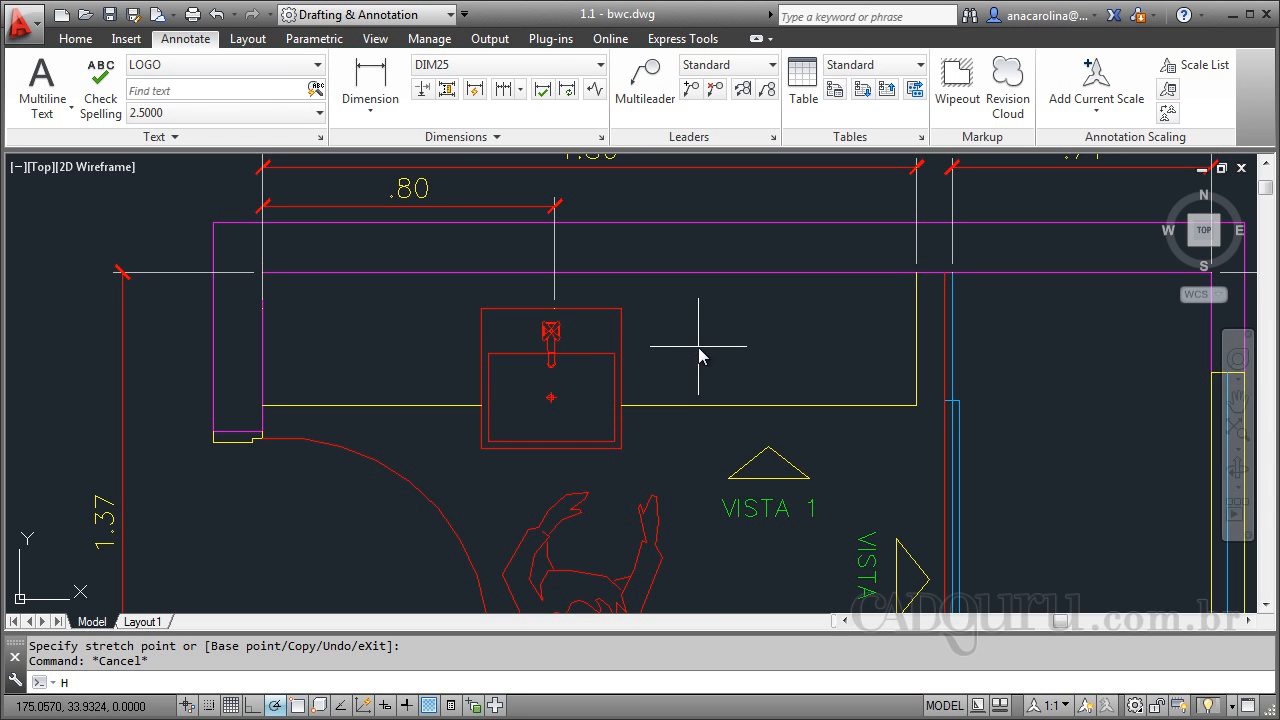
Hatch the sink countertop around the basin with AR-SAND, trying scales of 10 and .01 before applying .005
key(Return)
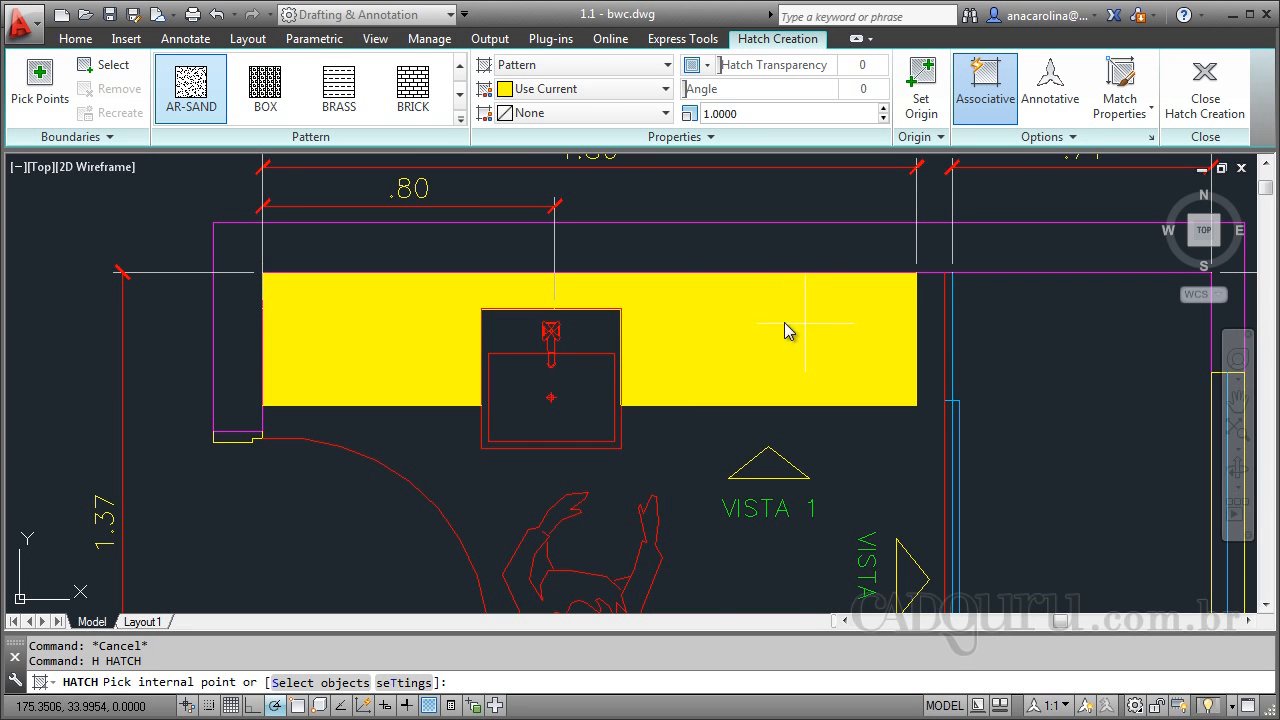
click(461, 119)
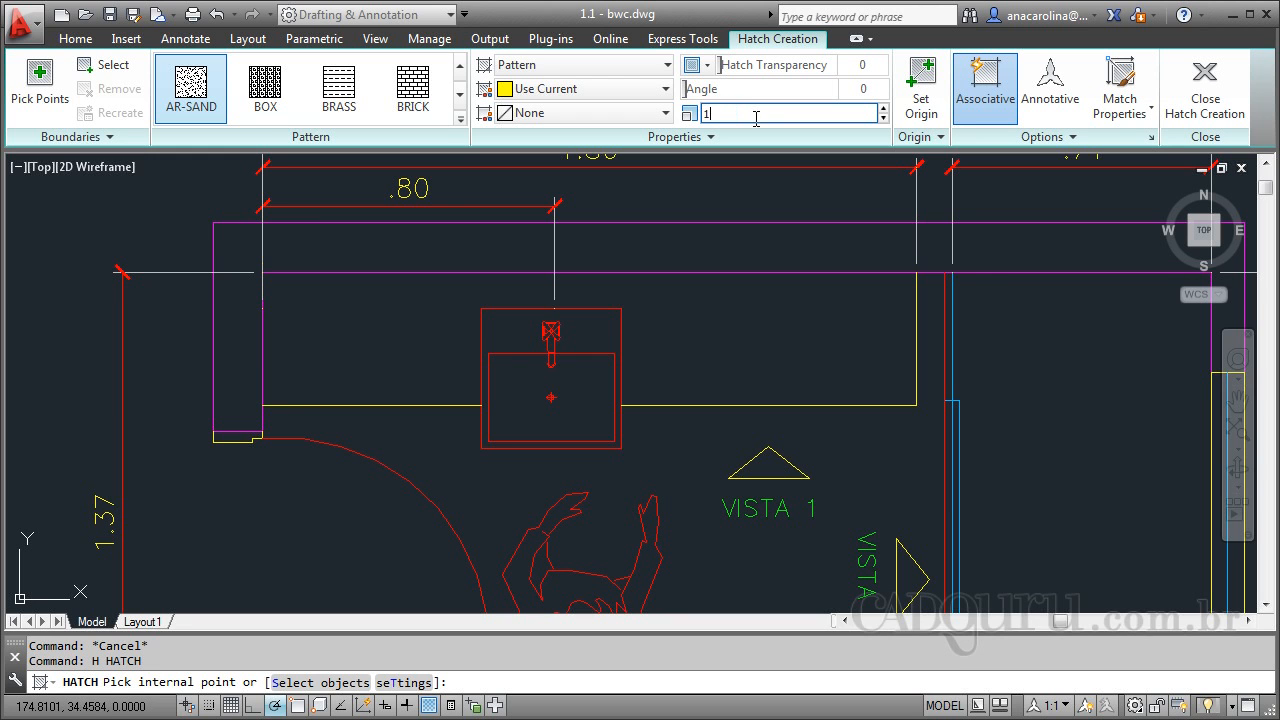
key(Return)
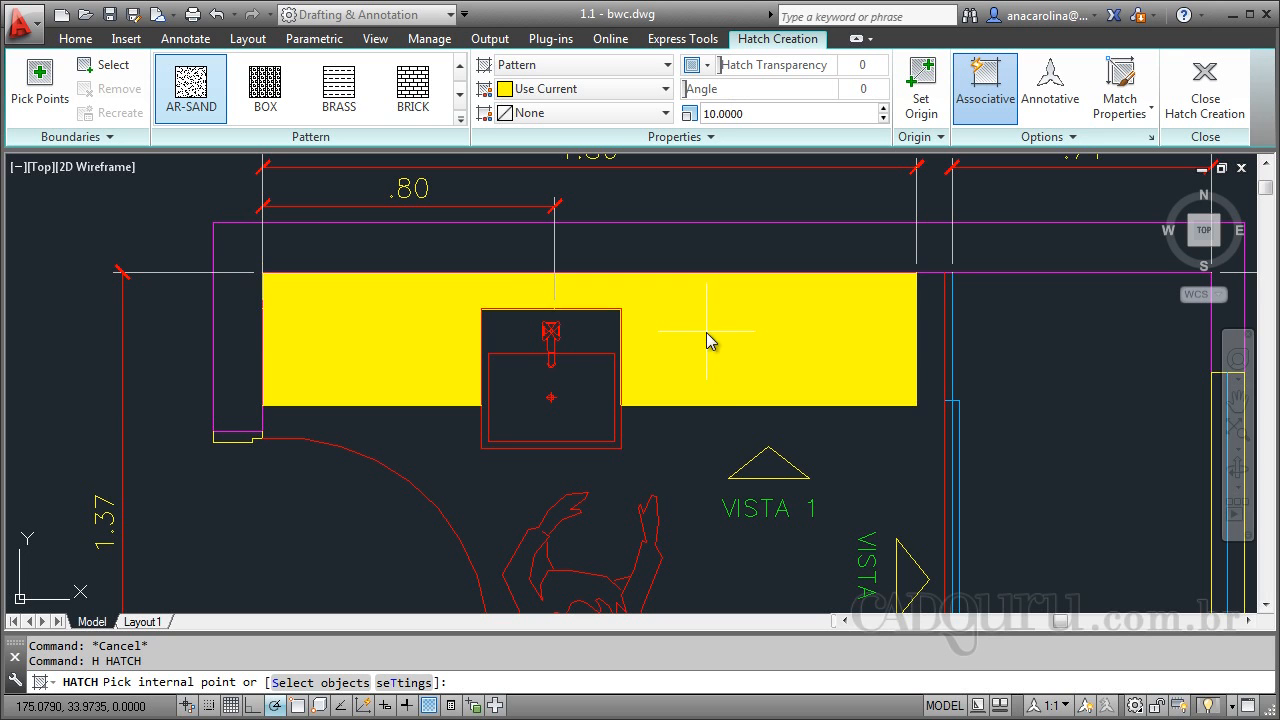
click(753, 115)
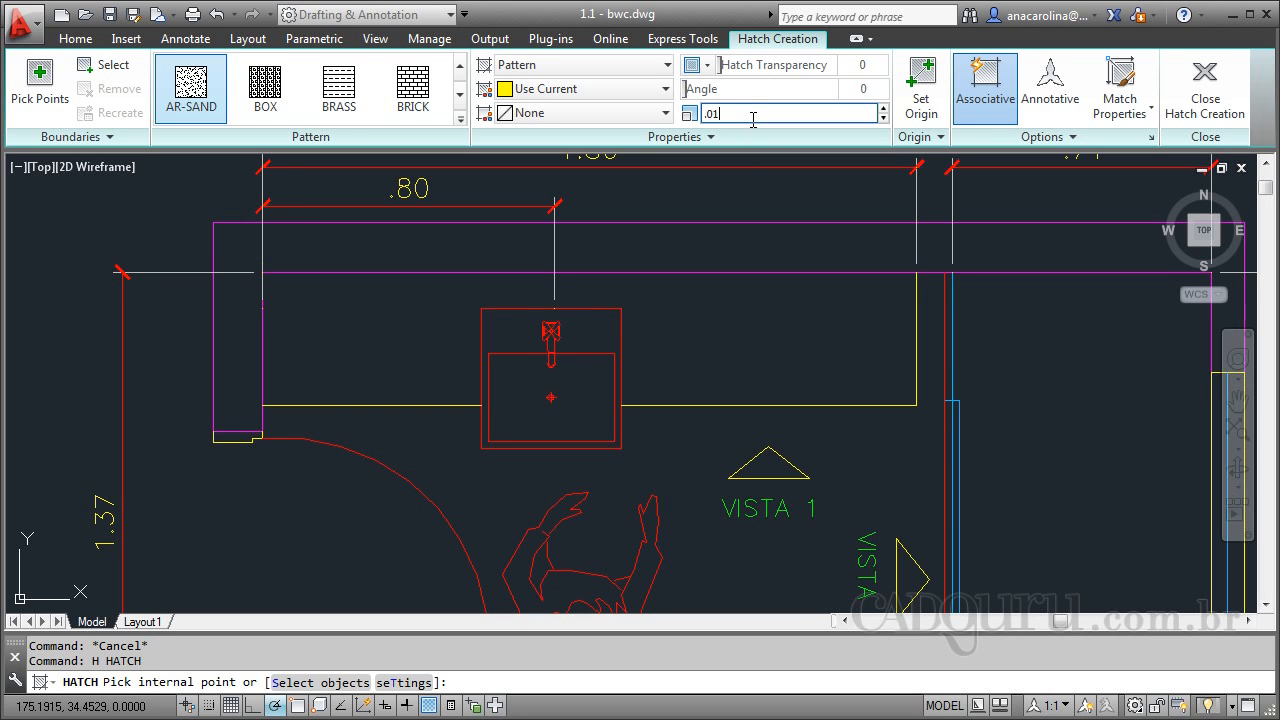
key(Tab)
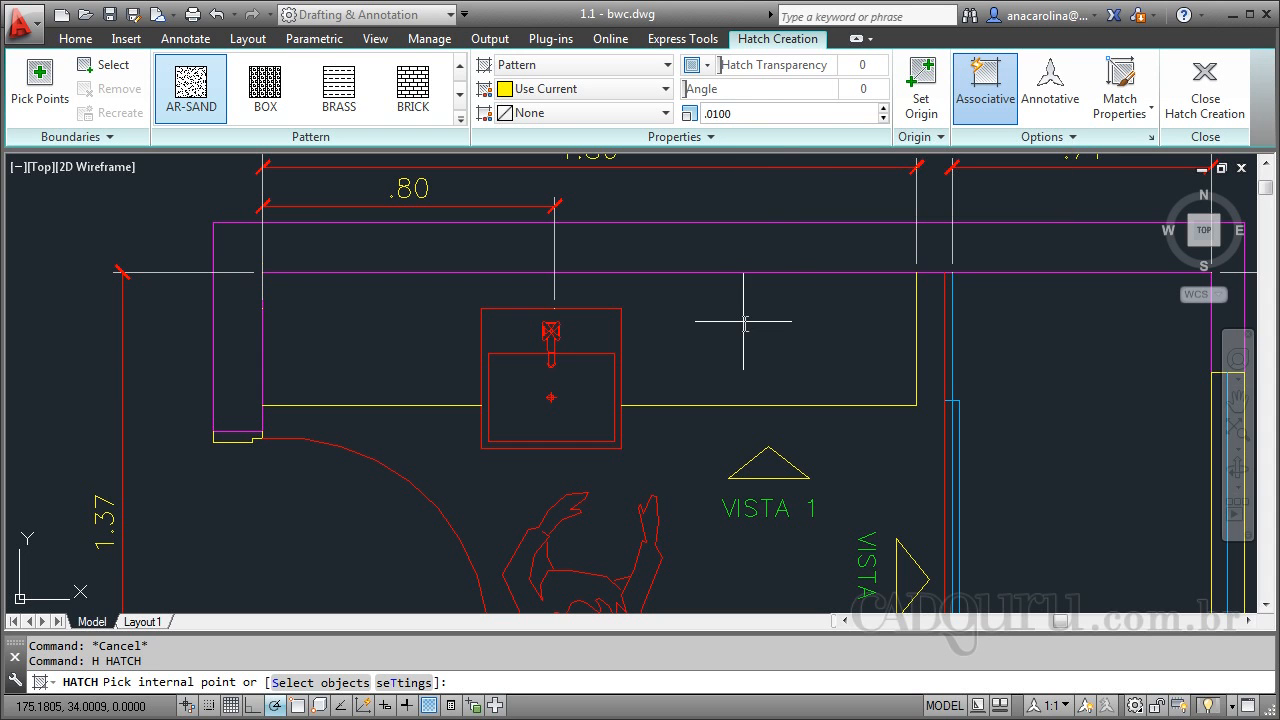
click(751, 112)
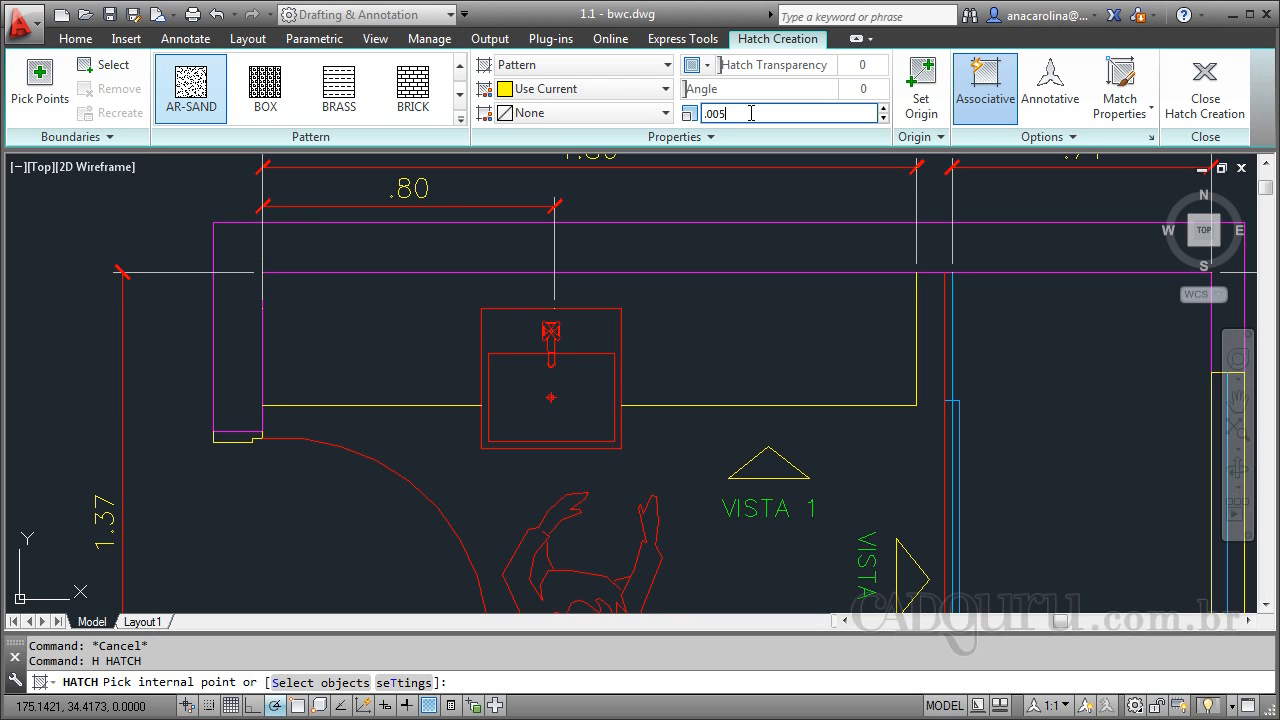
click(680, 345)
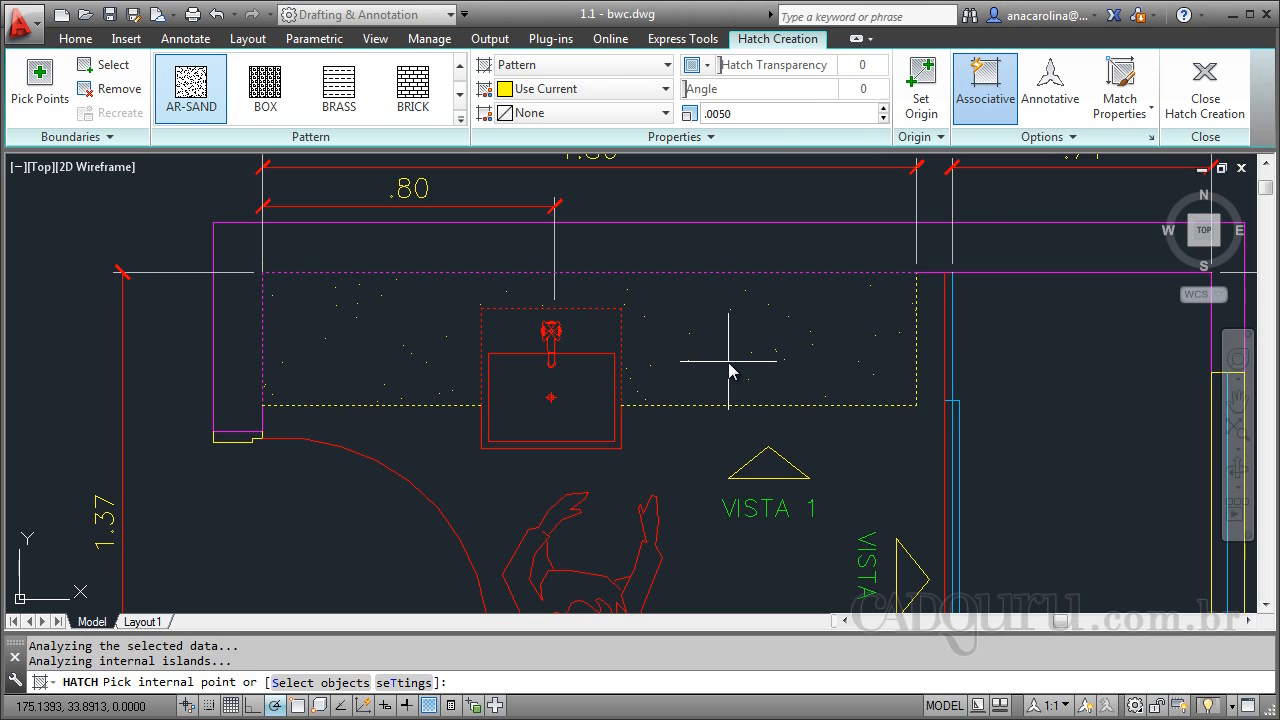
key(Return)
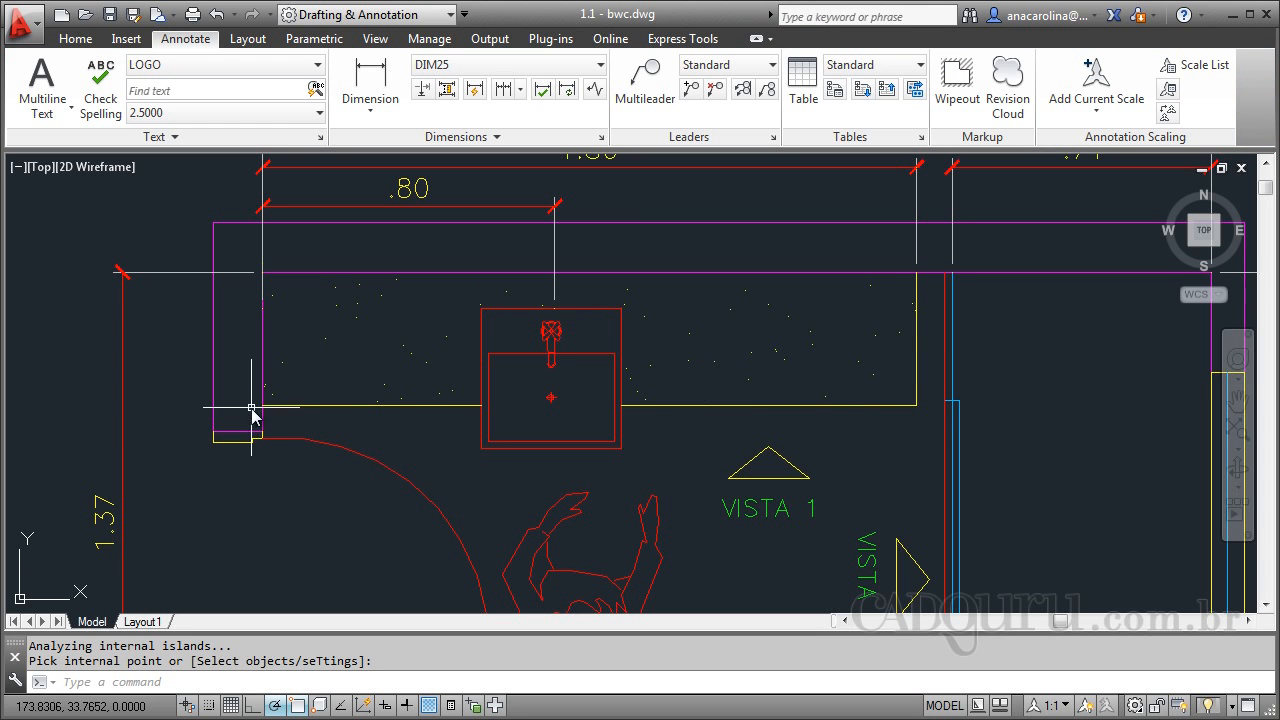
Fill the upper and lower bathroom wall sections with a SOLID hatch
scroll(391, 294, down, 4)
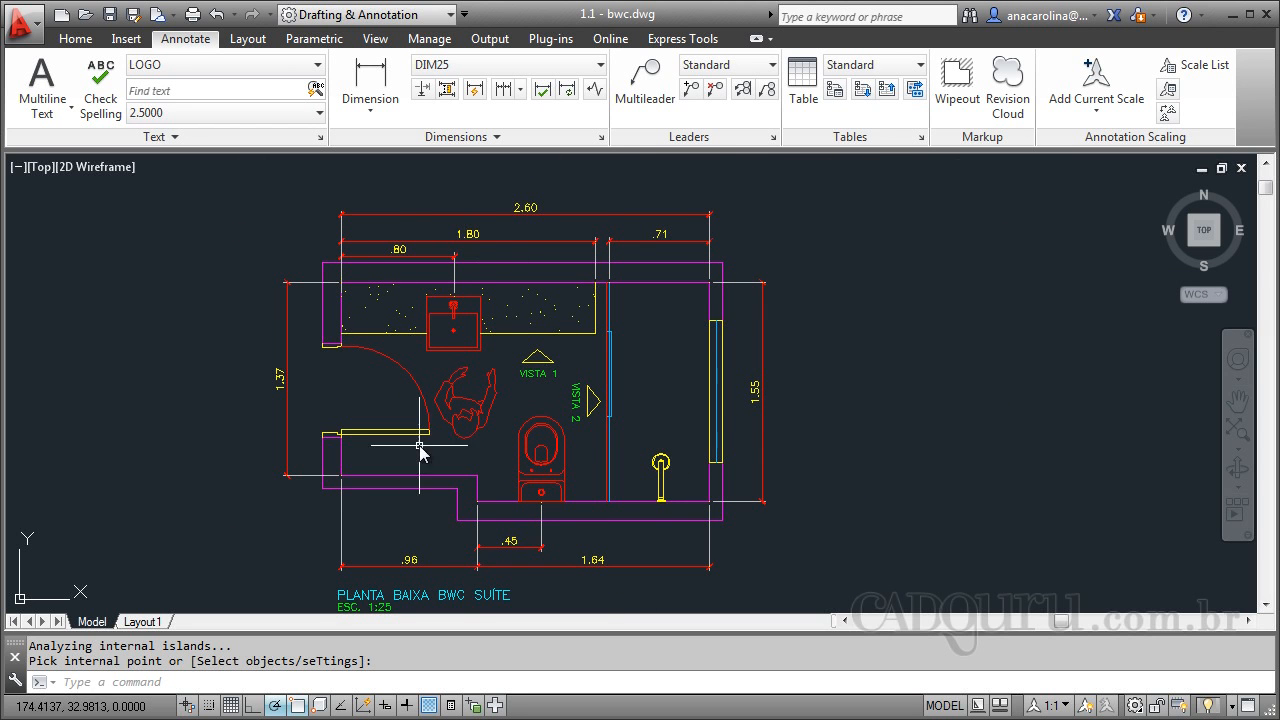
scroll(418, 460, up, 2)
scroll(511, 531, down, 2)
scroll(399, 350, up, 2)
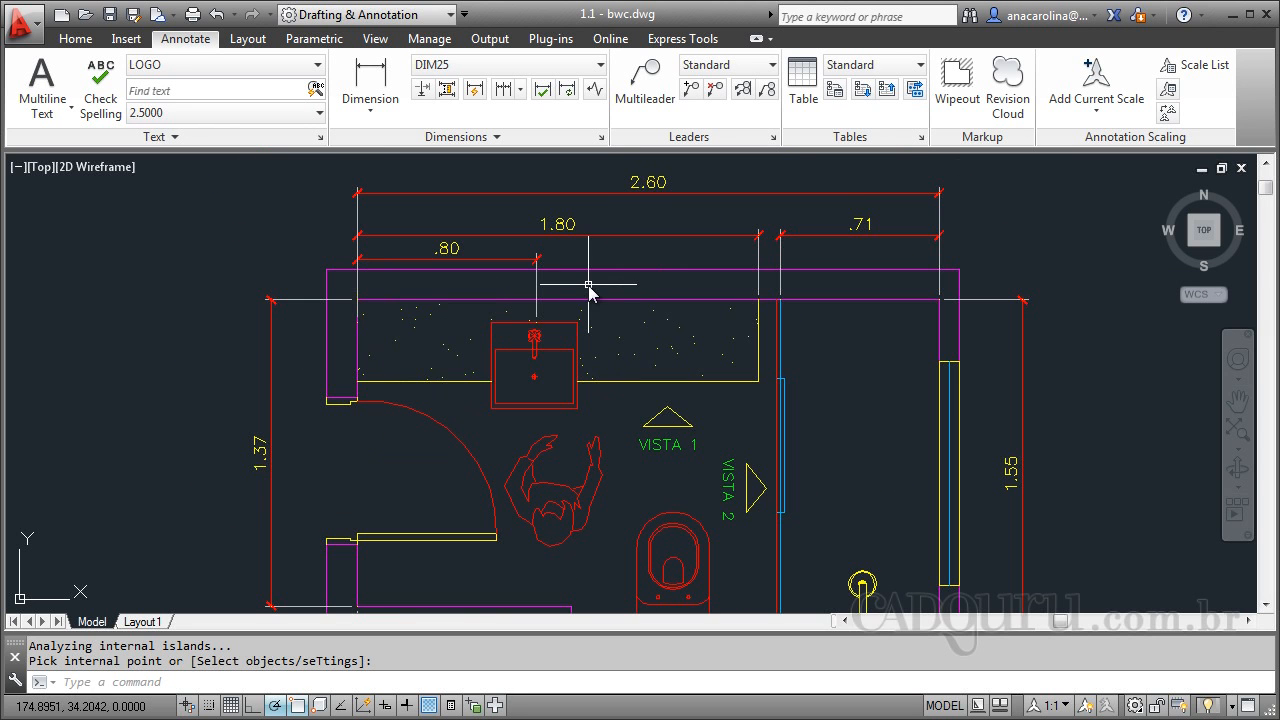
key(Return)
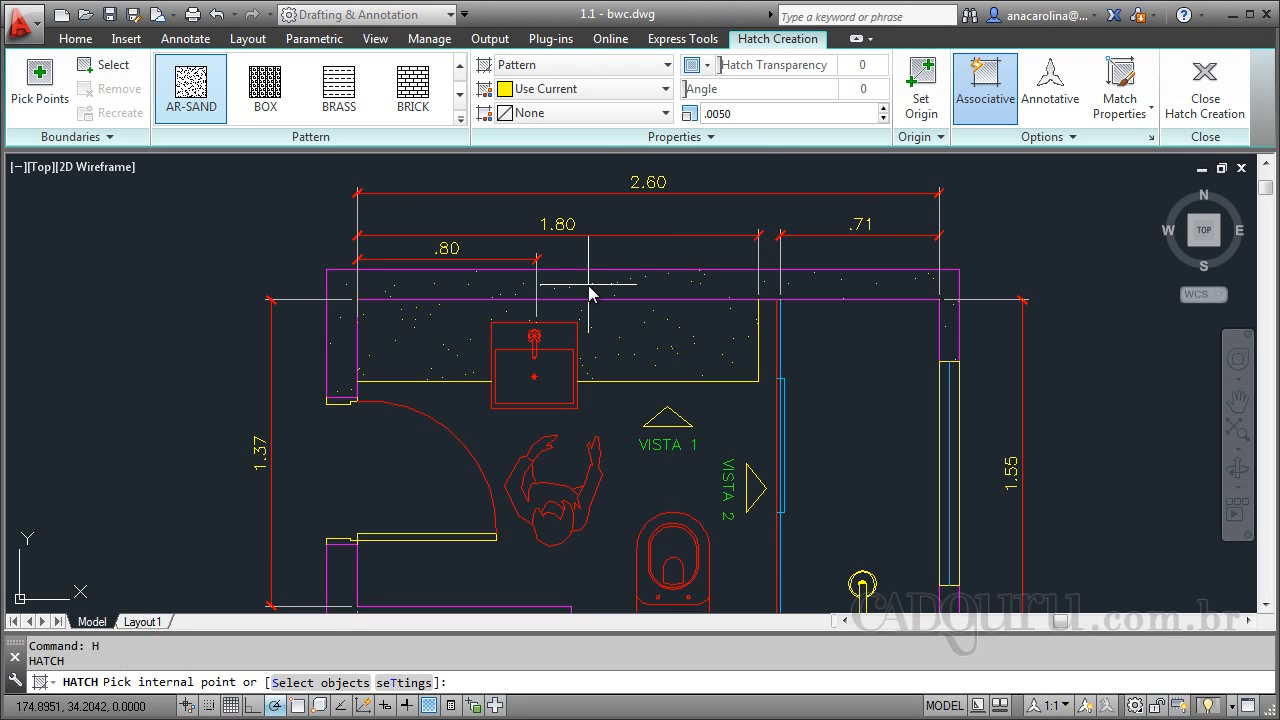
click(460, 117)
scroll(287, 124, up, 2)
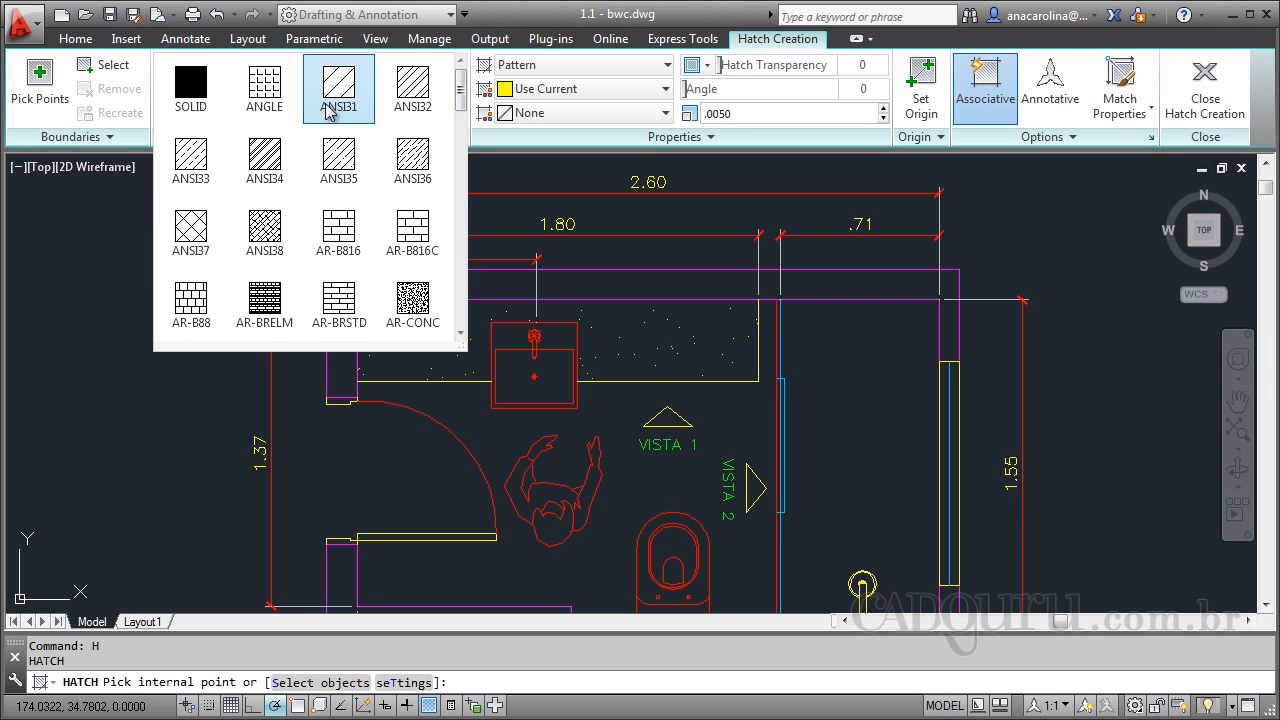
click(318, 100)
click(190, 88)
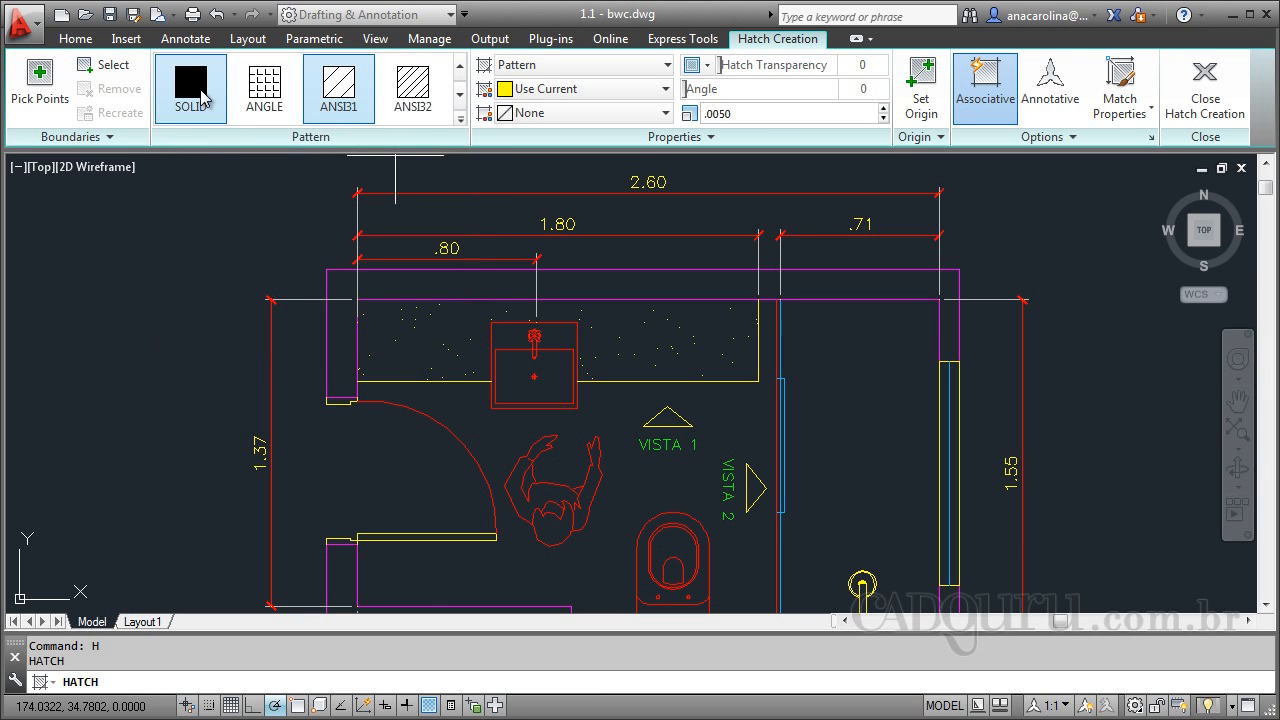
click(580, 291)
scroll(800, 290, down, 4)
scroll(849, 466, up, 4)
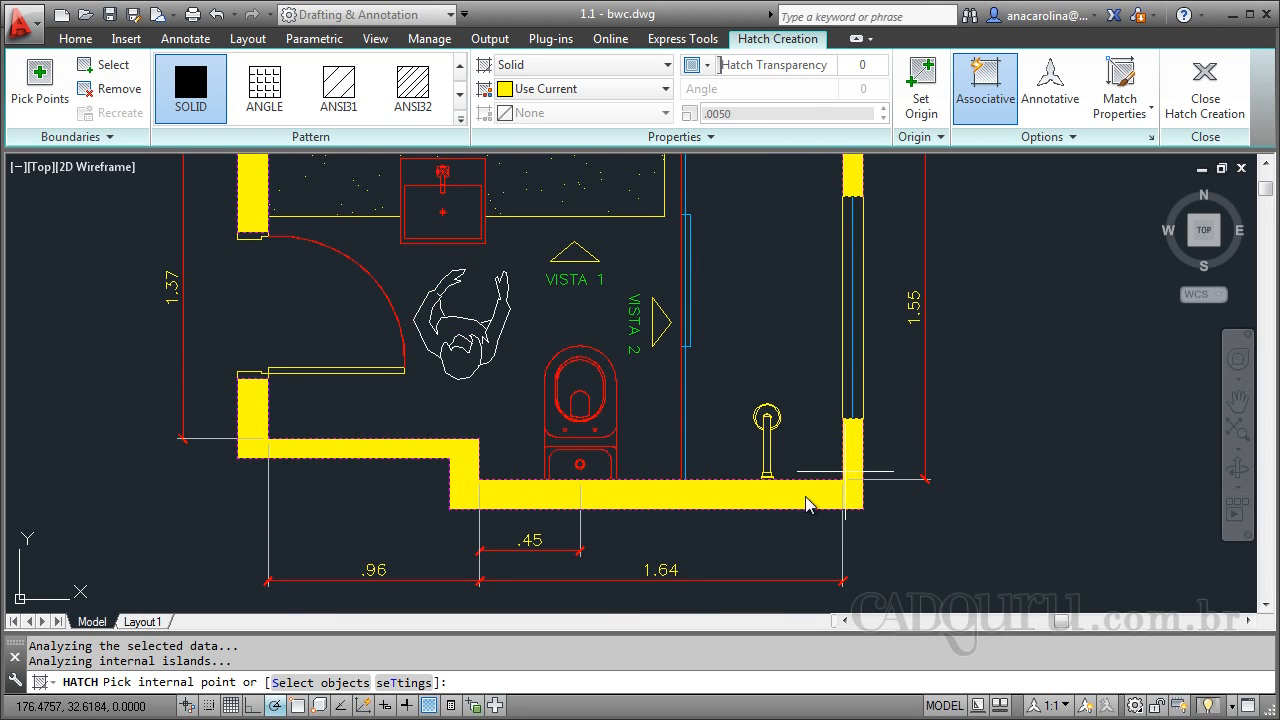
scroll(549, 507, down, 2)
key(Return)
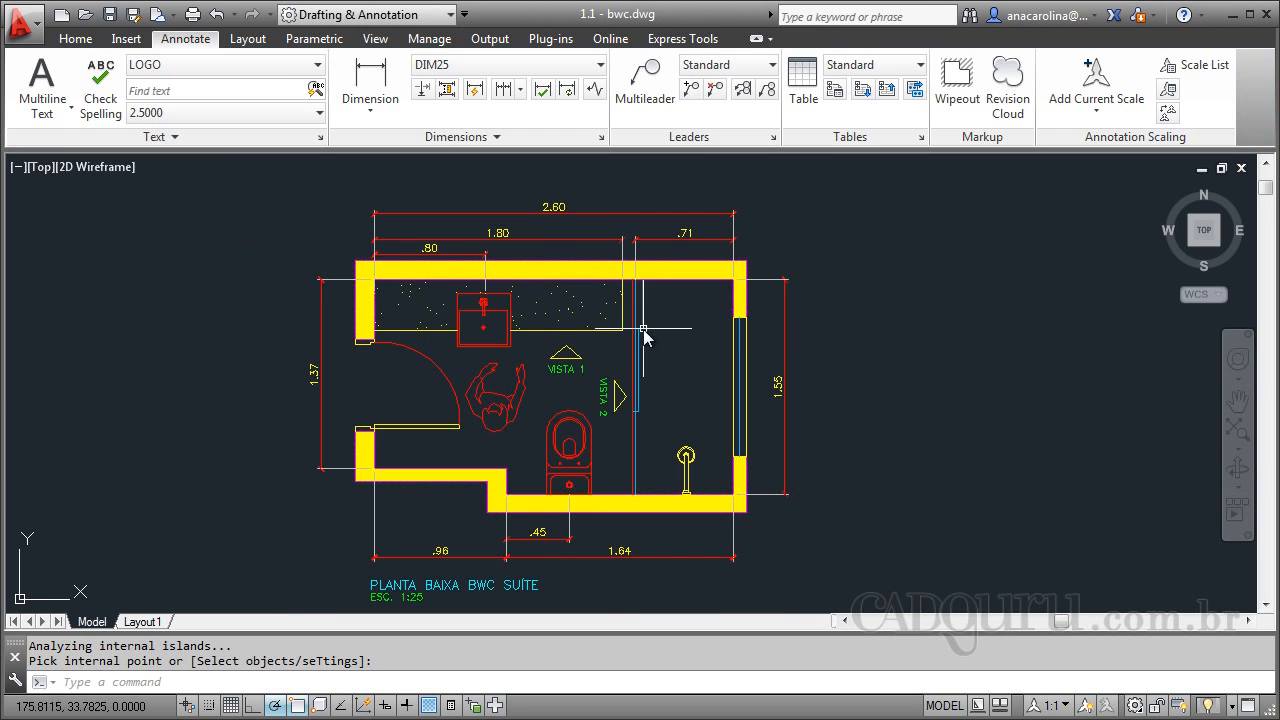
click(654, 281)
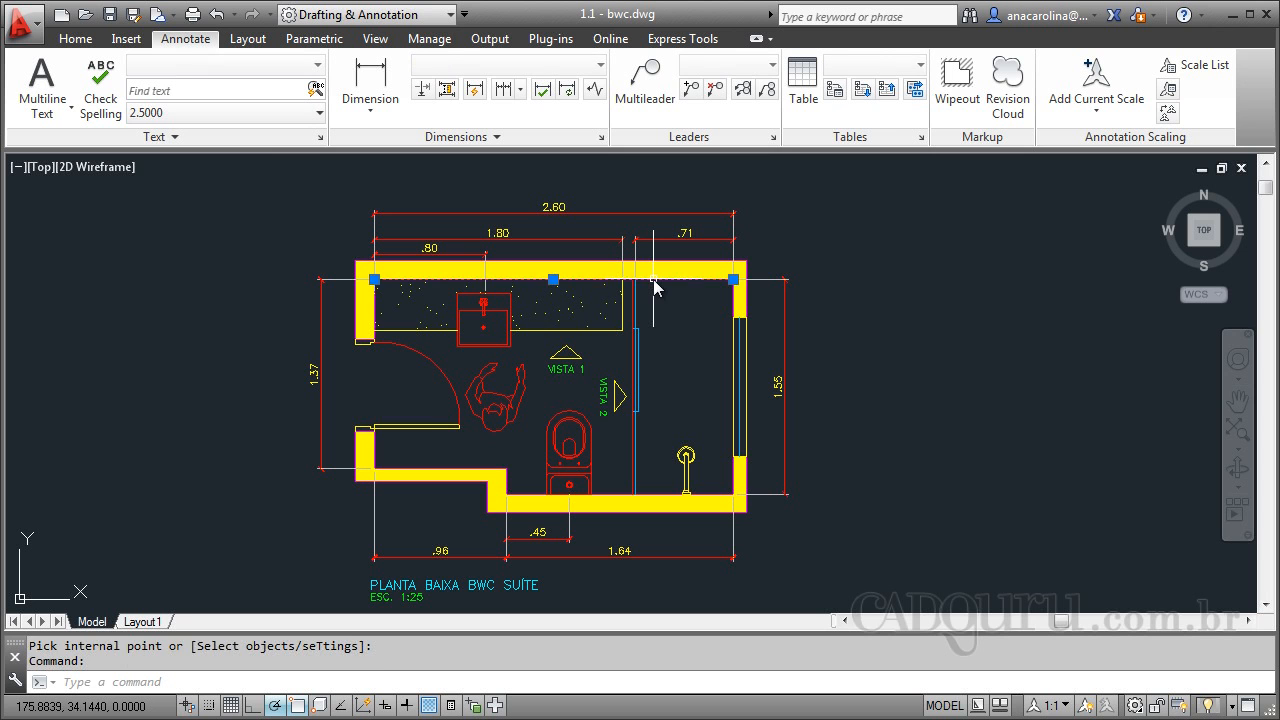
key(Escape)
key(Escape)
scroll(648, 279, up, 2)
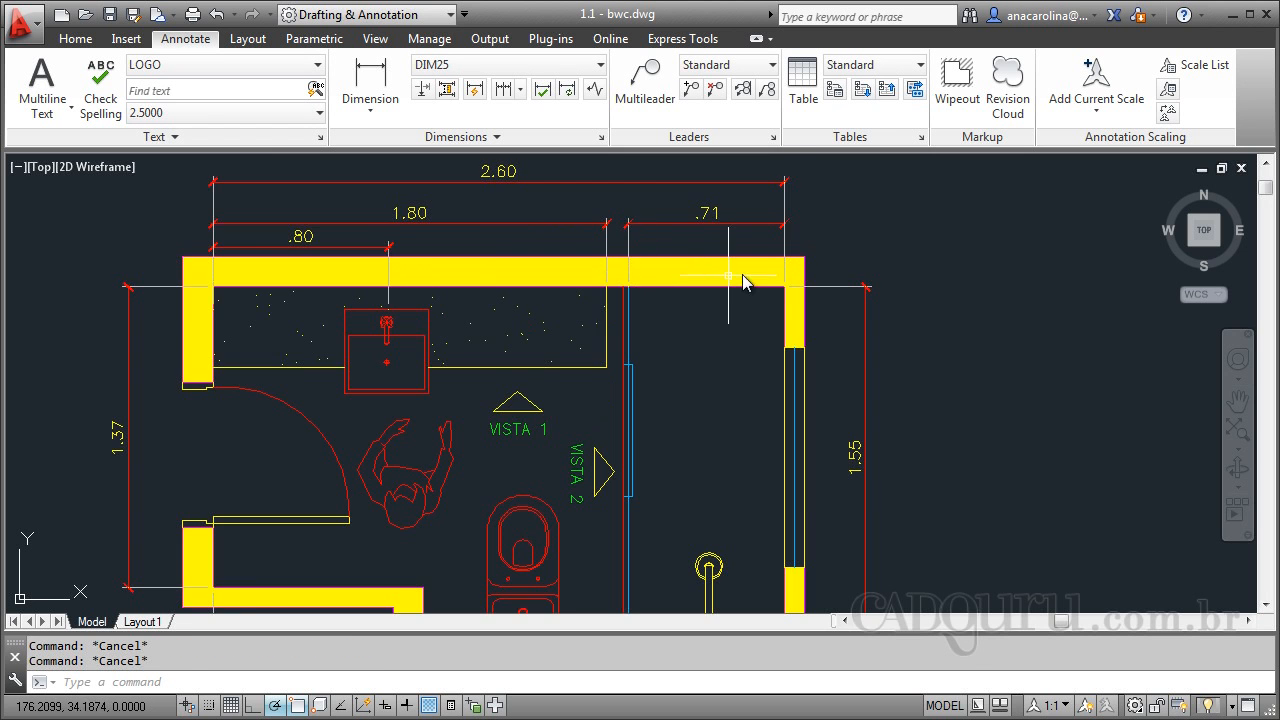
scroll(691, 275, down, 2)
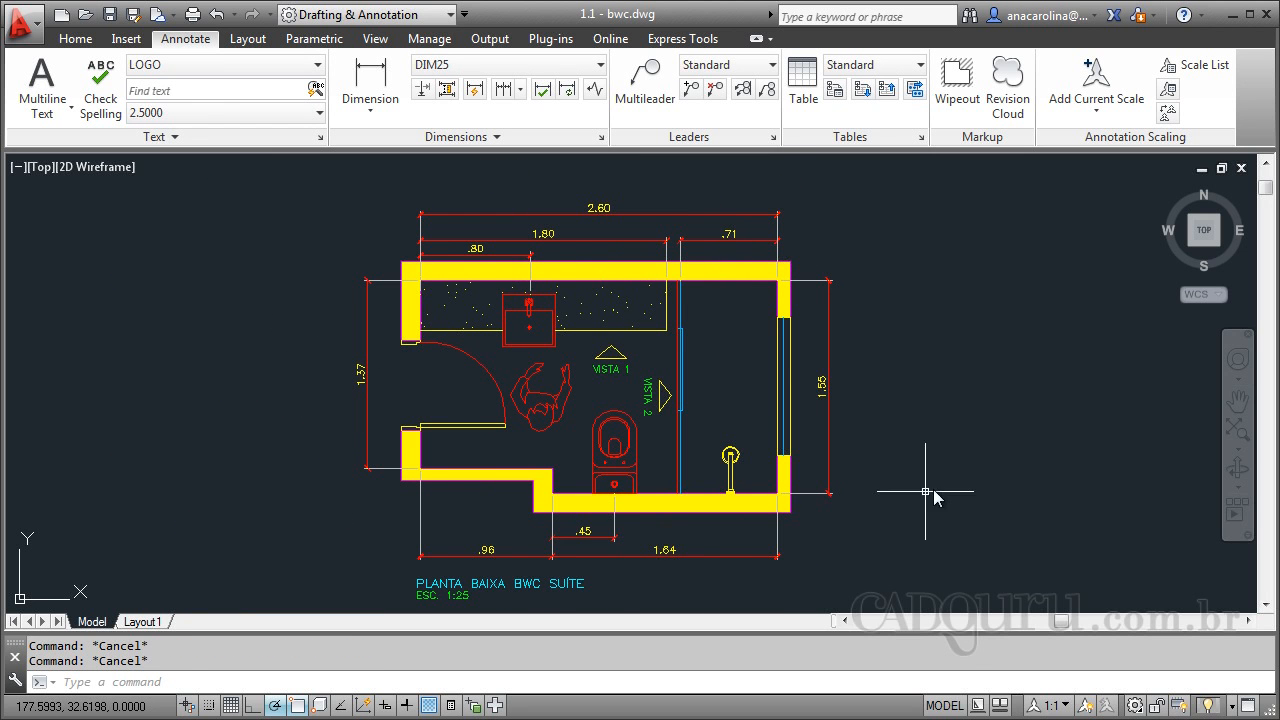
text(p)
key(Return)
drag(892, 455, 948, 437)
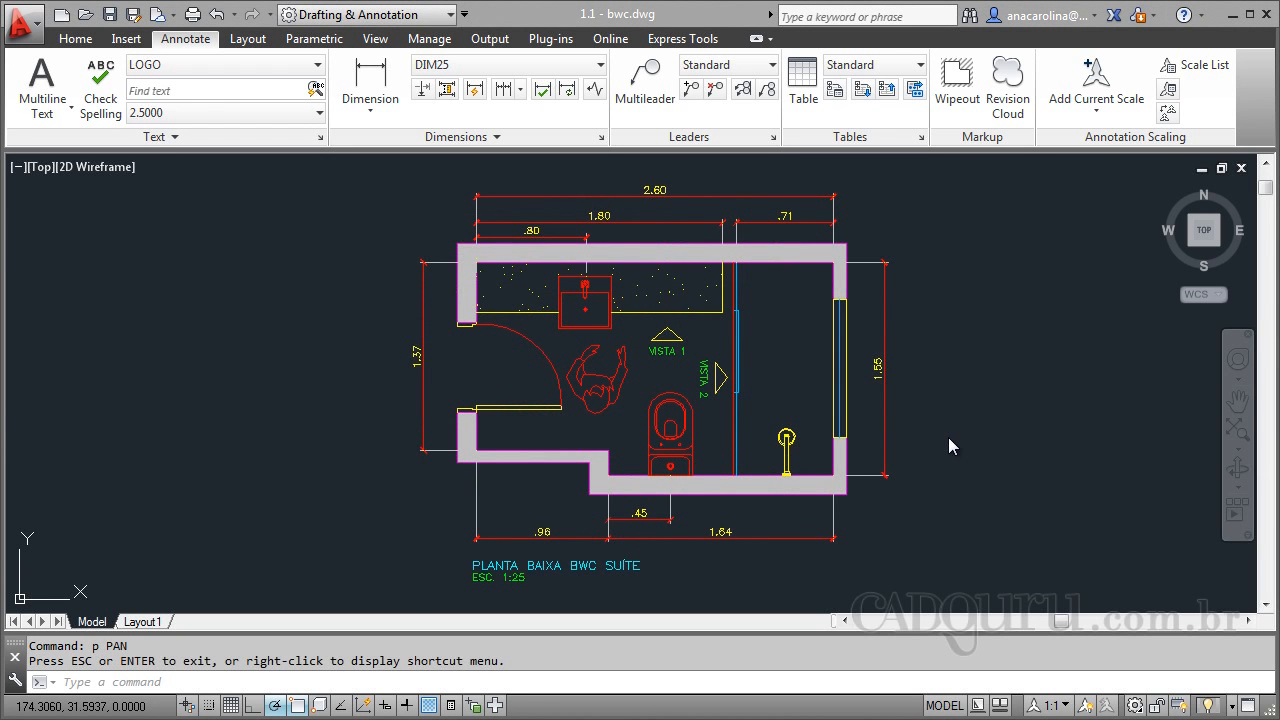